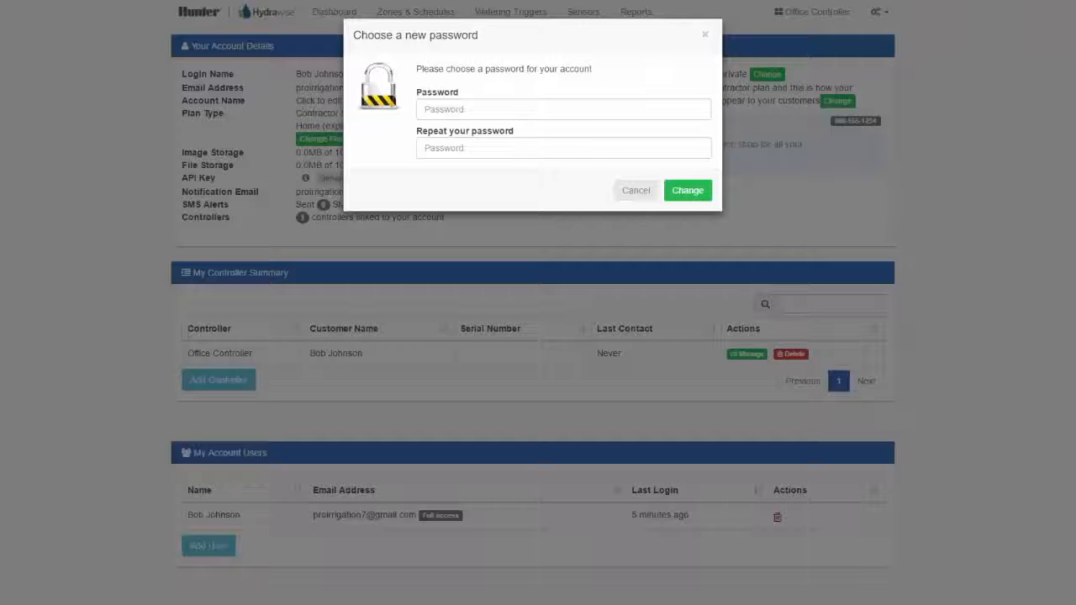
- Enter and repeat a new account password, and confirm the password change
{"action": "left_click", "coordinate": [563, 109]}
{"action": "type", "text": "••••••••••"}
{"action": "key", "text": "Tab"}
{"action": "type", "text": "••••••••••"}
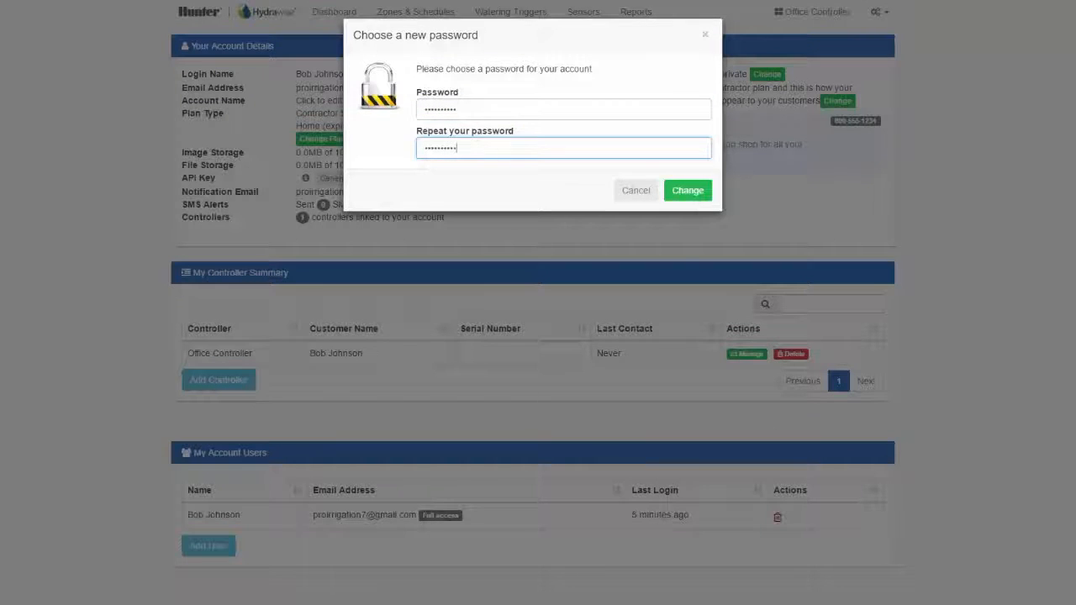
{"action": "key", "text": "Return"}
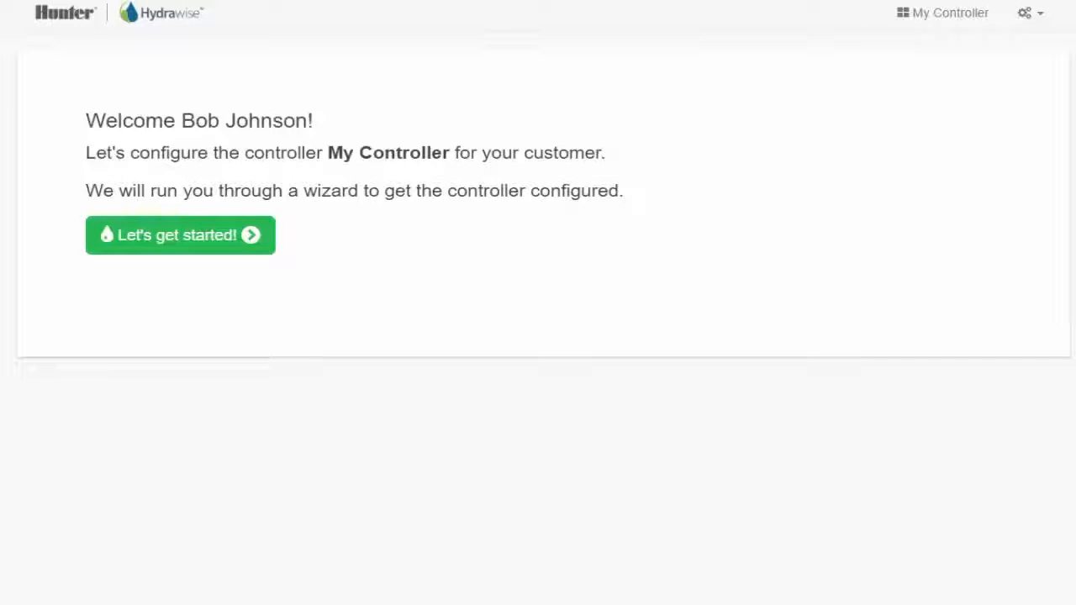
- Start the controller setup wizard, name the controller "Office - Main Location", and continue without a serial number
{"action": "left_click", "coordinate": [180, 235]}
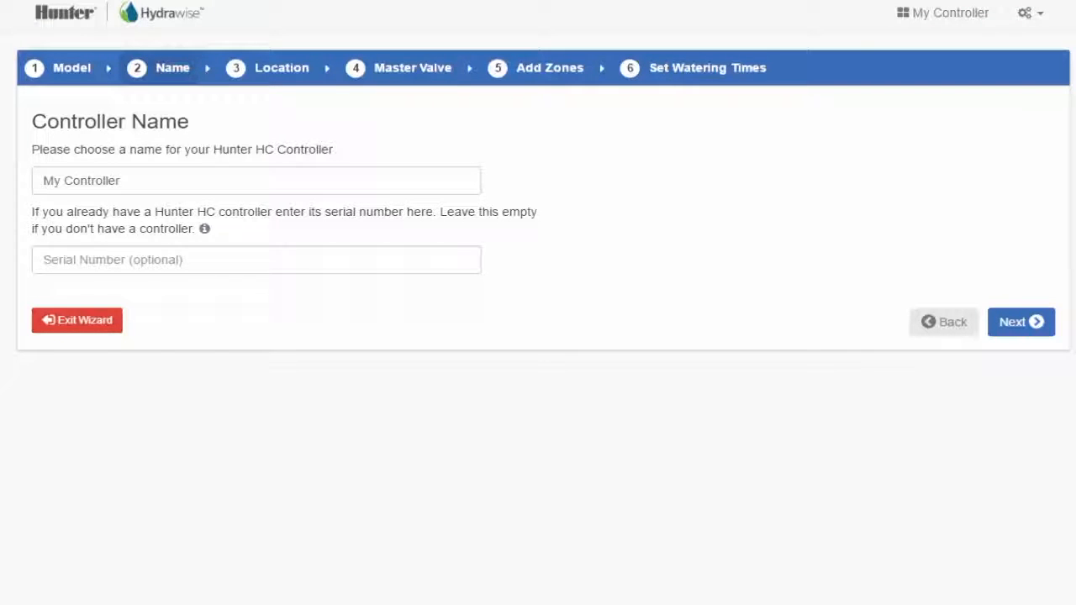
{"action": "key", "text": "ctrl+a"}
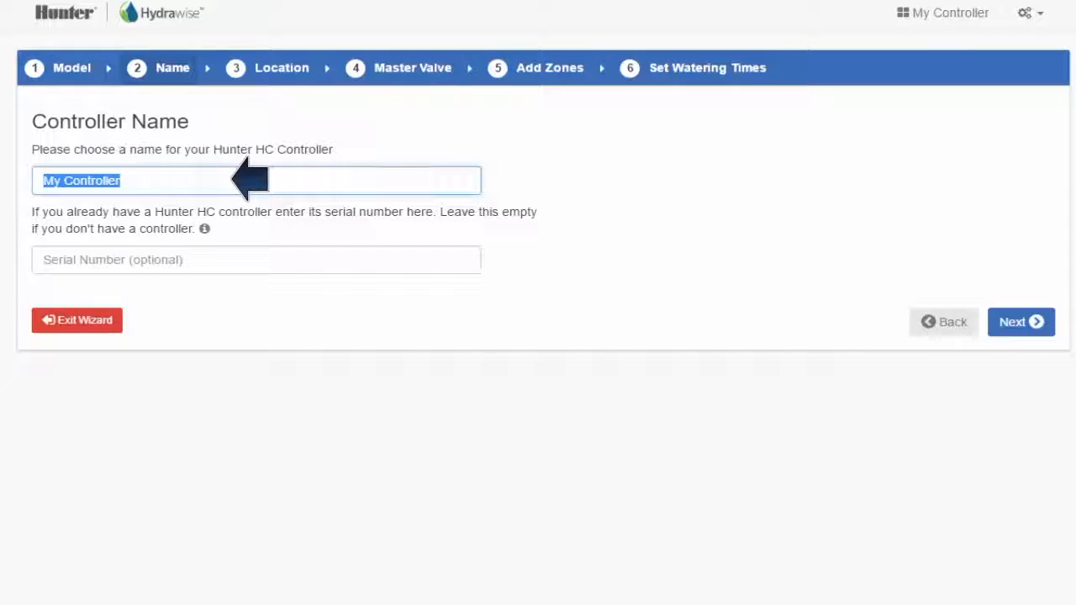
{"action": "type", "text": "Of"}
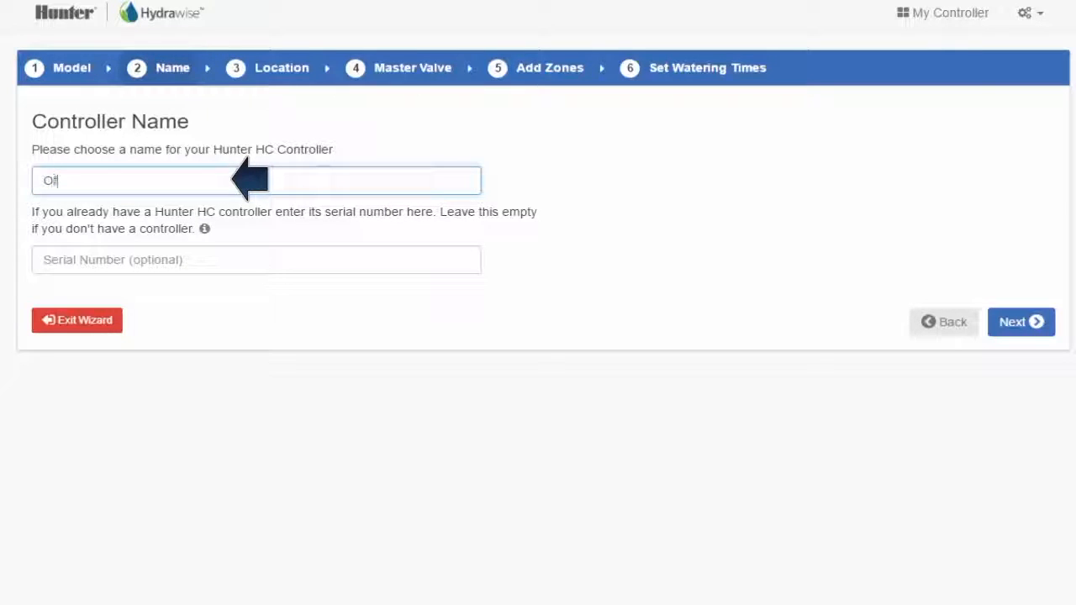
{"action": "type", "text": "fice - Main Location"}
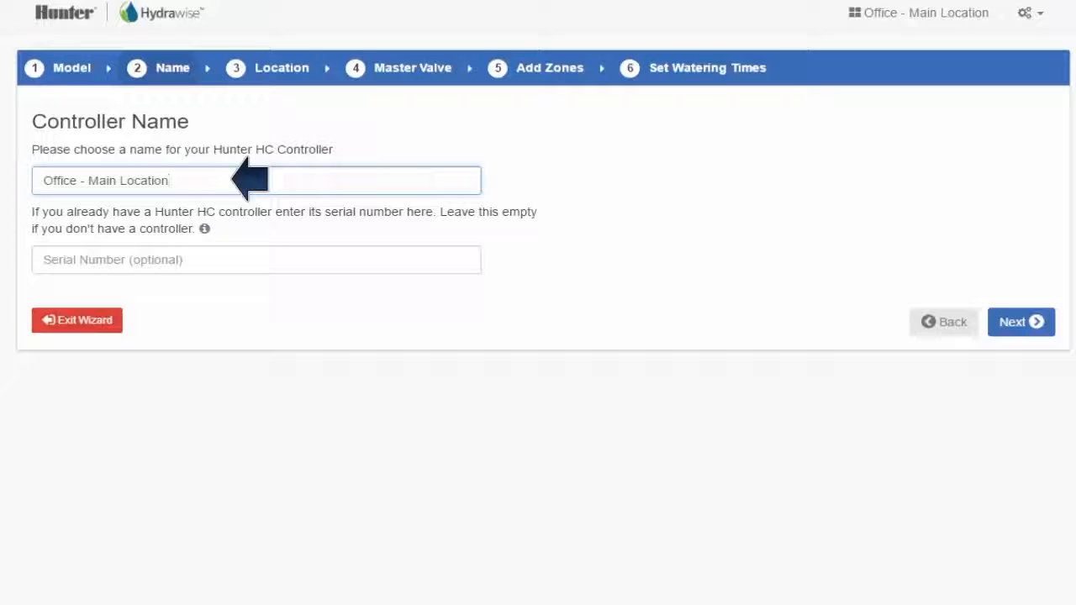
{"action": "left_click", "coordinate": [1021, 322]}
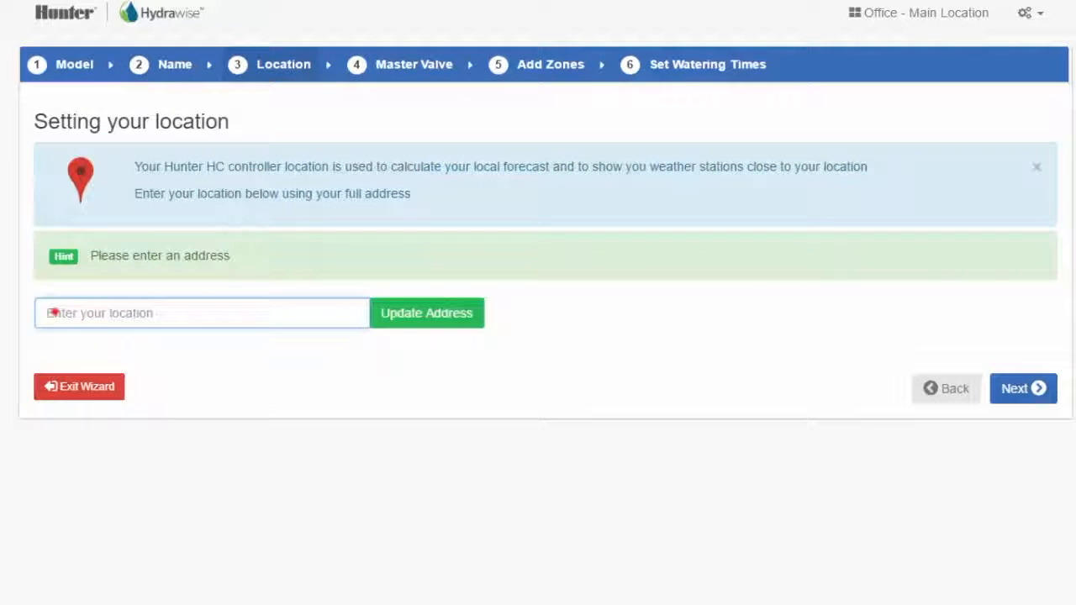
- Enter the controller's full street address as its location and update the address
{"action": "left_click", "coordinate": [54, 312]}
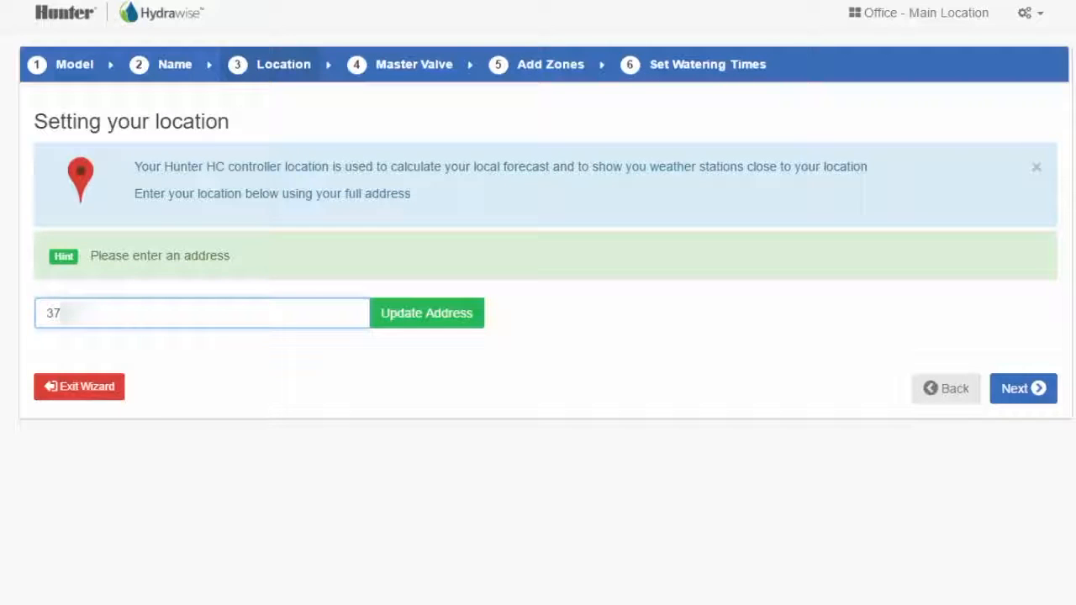
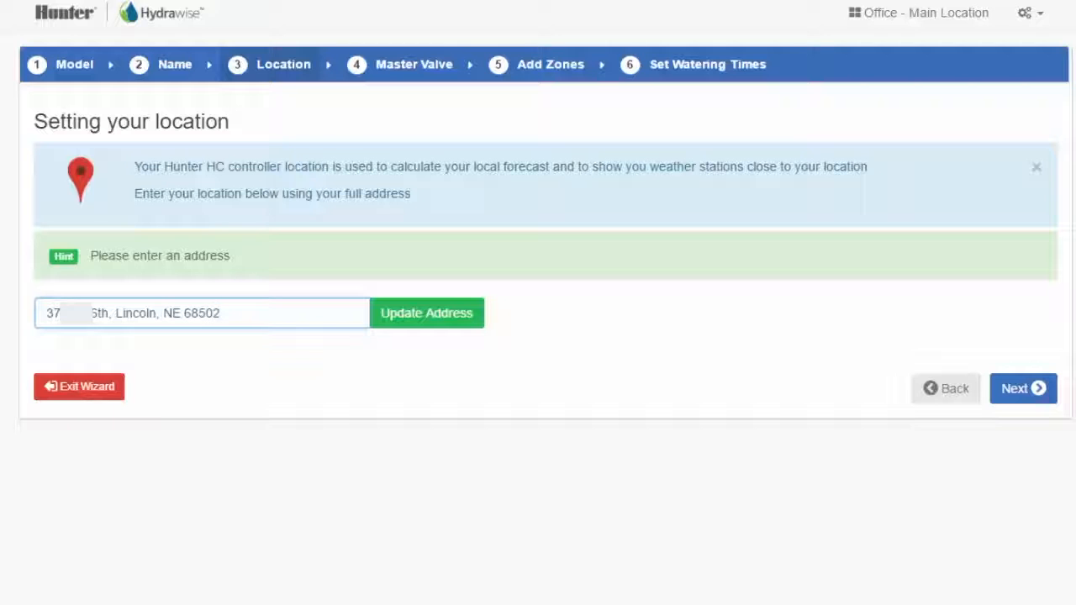
{"action": "left_click", "coordinate": [422, 325]}
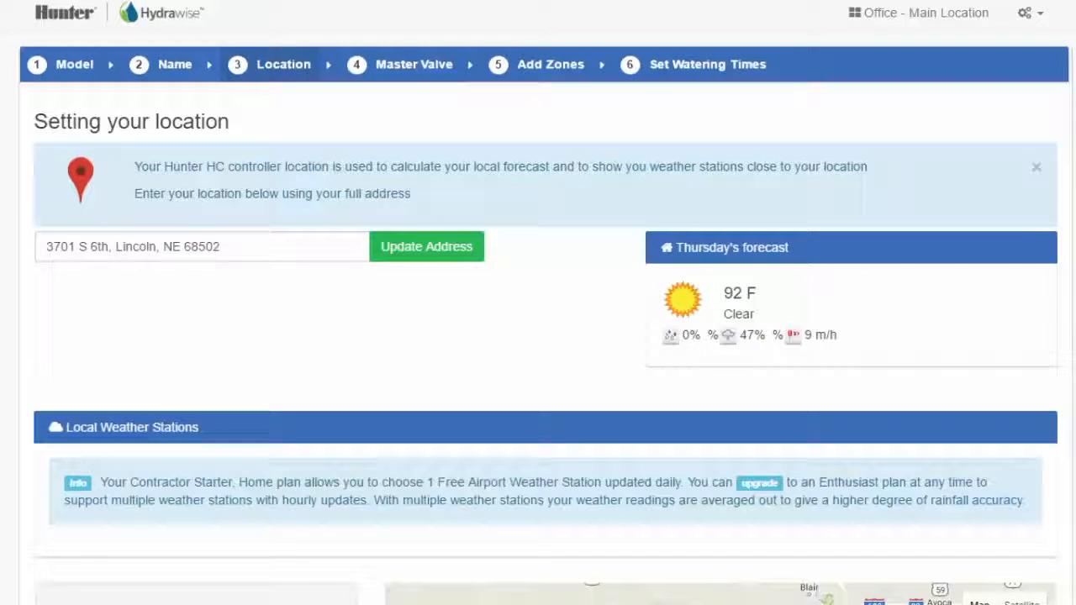
- Subscribe to the Lincoln Municipal airport weather station and continue with no master valve
{"action": "scroll", "coordinate": [538, 336], "scroll_direction": "down", "scroll_amount": 5}
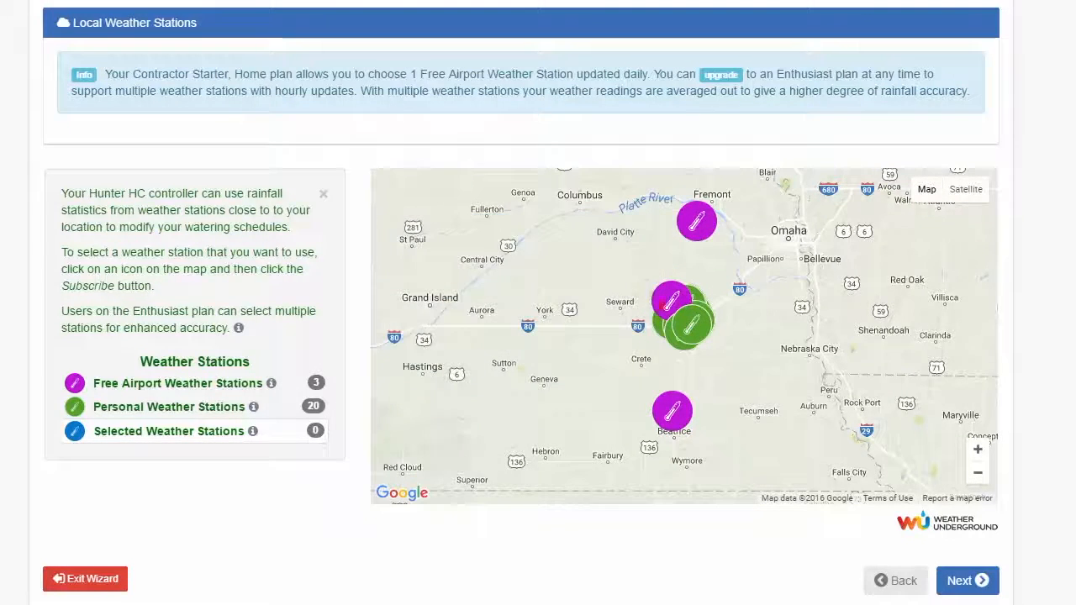
{"action": "left_click", "coordinate": [670, 302]}
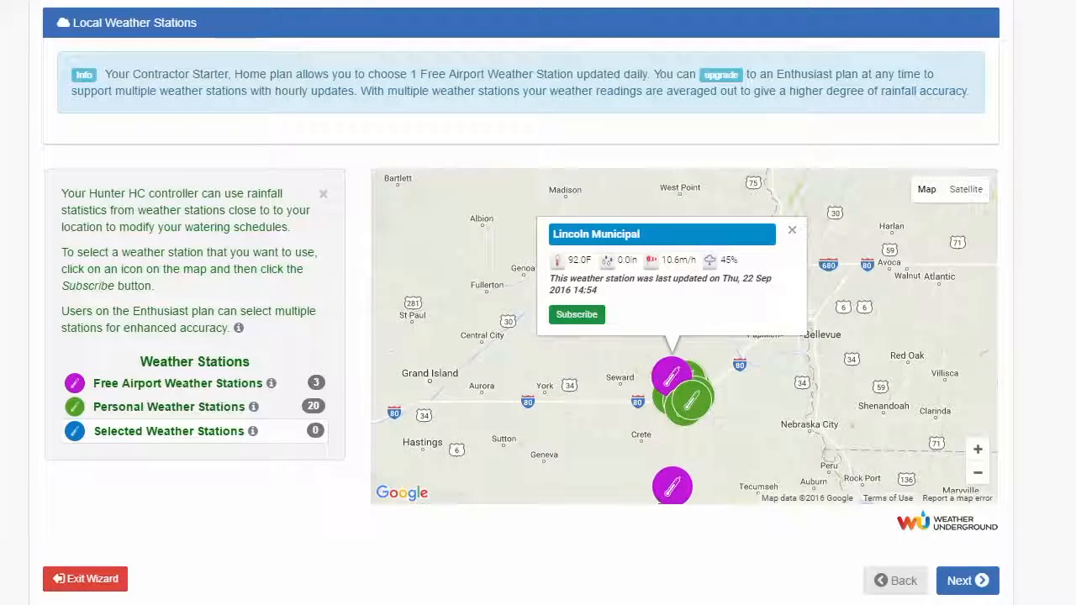
{"action": "left_click", "coordinate": [577, 315]}
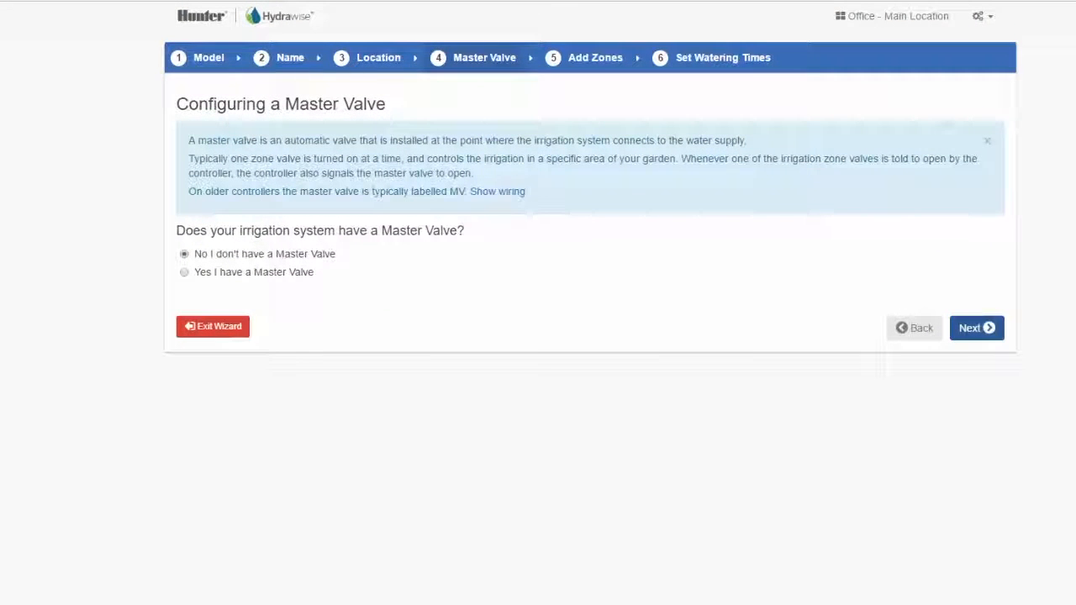
{"action": "left_click", "coordinate": [977, 327]}
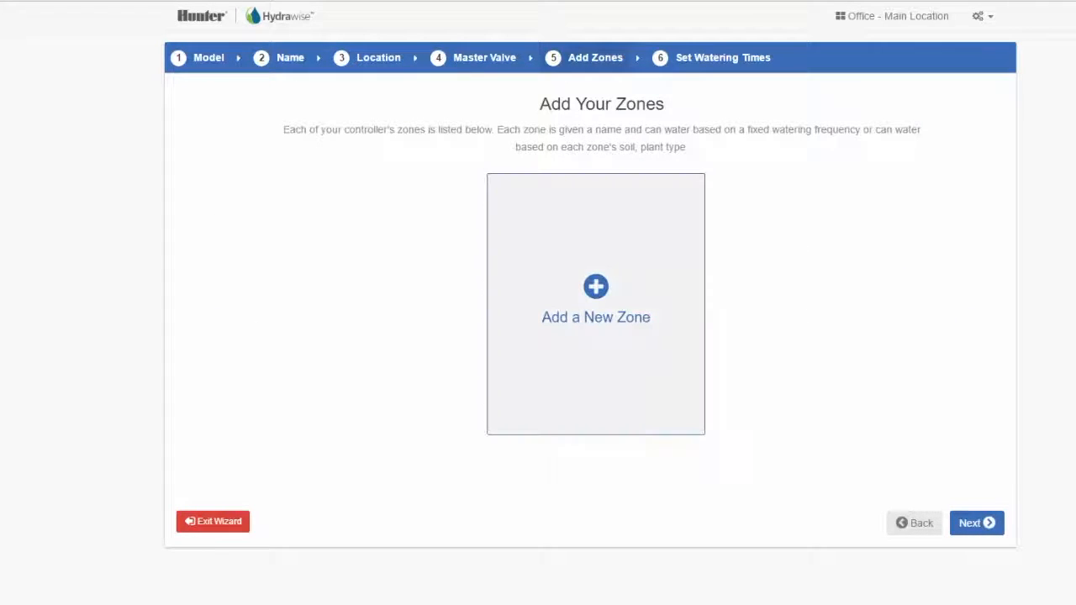
- Add a new zone named "Front Lawn", assign it to Zone 1, and give it the green grass icon
{"action": "left_click", "coordinate": [596, 302]}
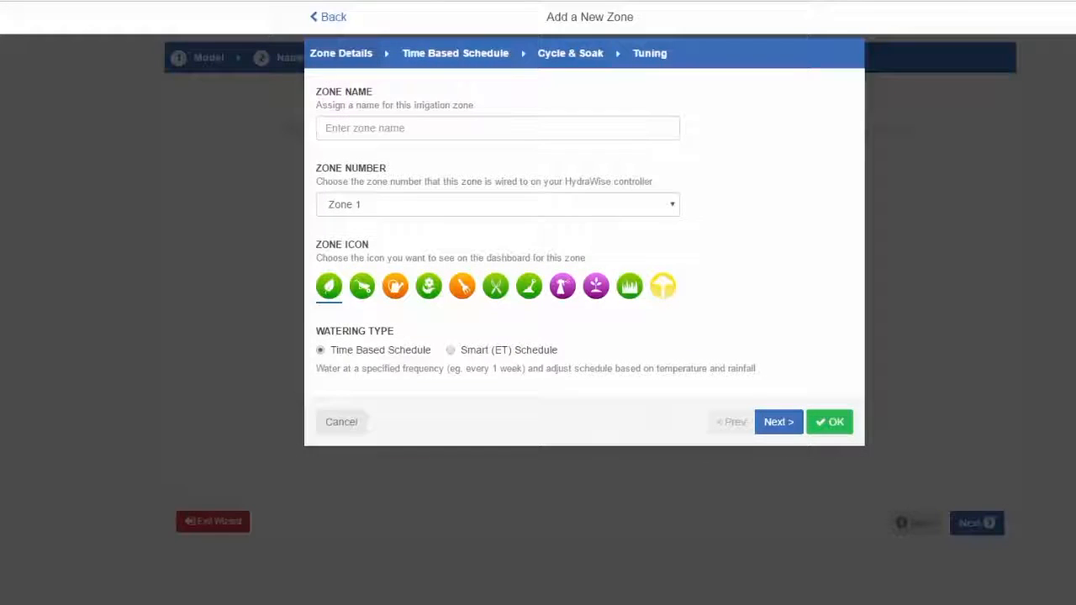
{"action": "type", "text": "Front L"}
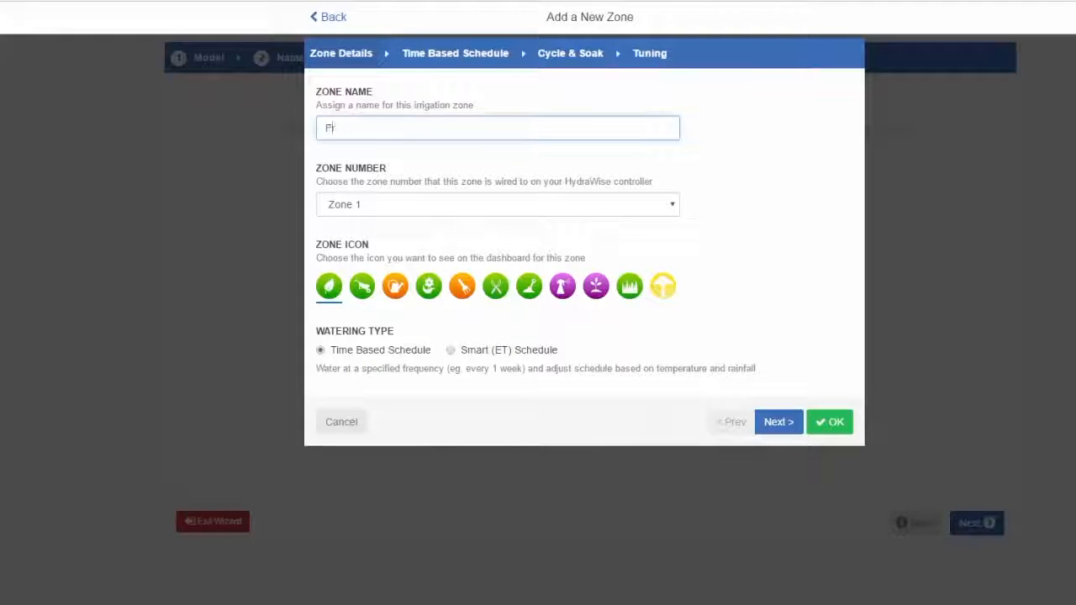
{"action": "type", "text": "awn"}
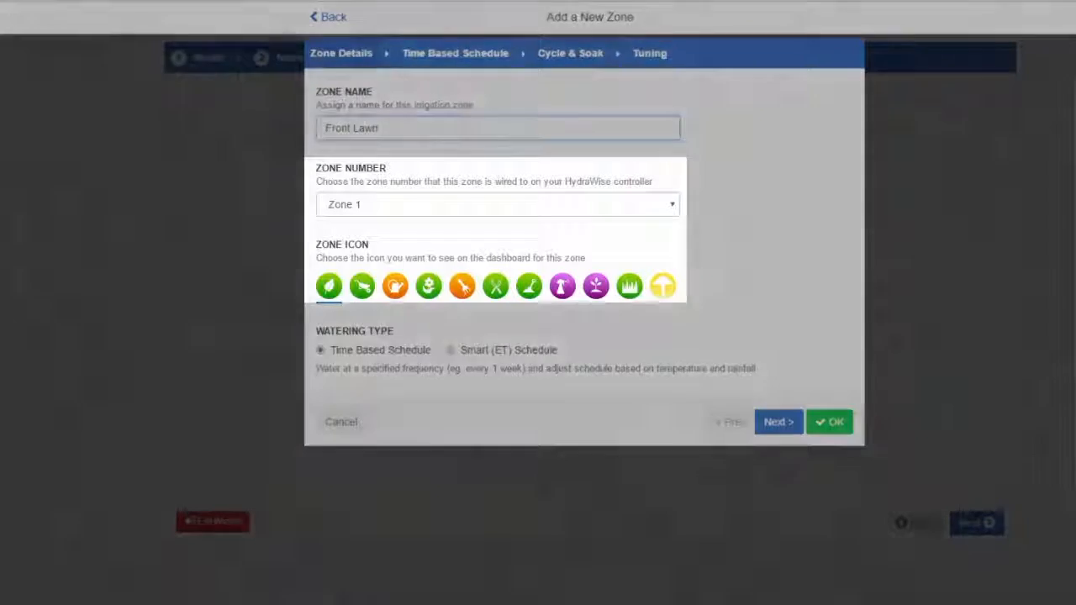
{"action": "left_click", "coordinate": [497, 204]}
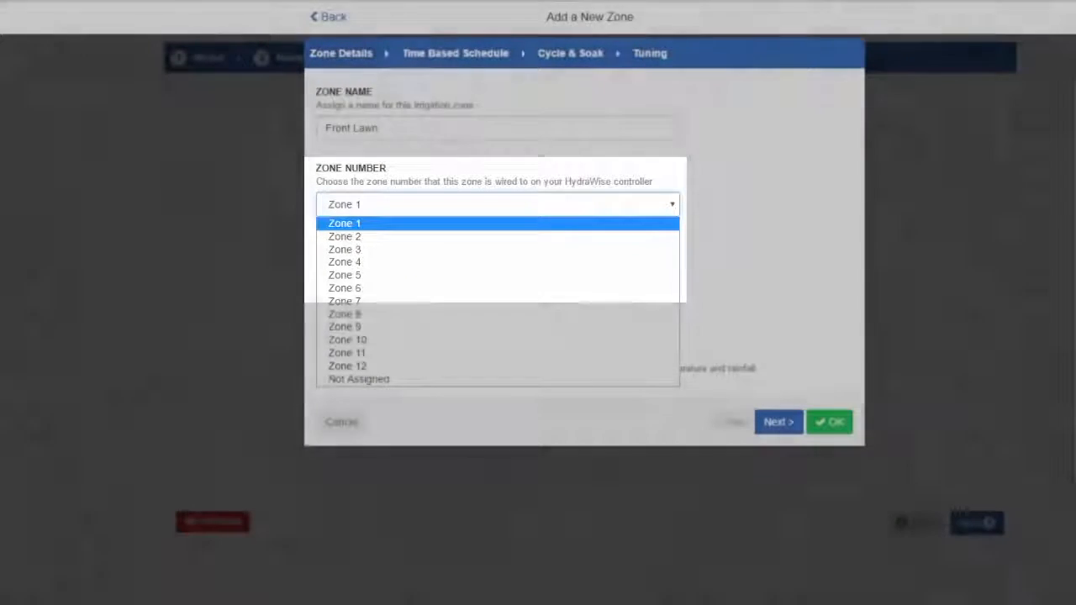
{"action": "left_click", "coordinate": [497, 224]}
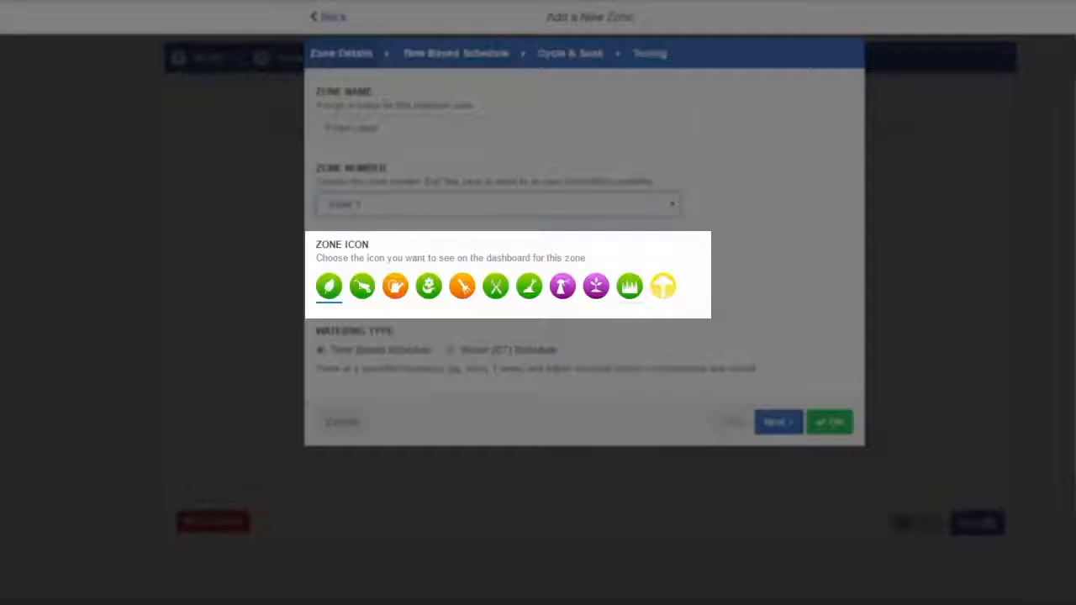
{"action": "left_click", "coordinate": [629, 286]}
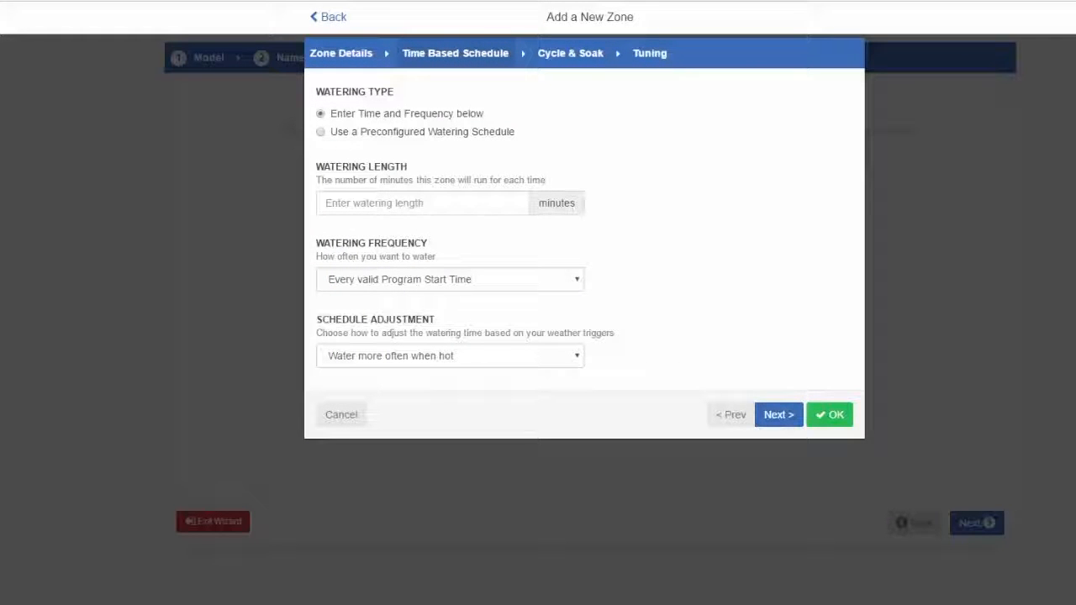
- Set the zone's watering length to 35 minutes at every valid program start time, with schedule adjustment "Don't water extra when hot"
{"action": "left_click", "coordinate": [422, 203]}
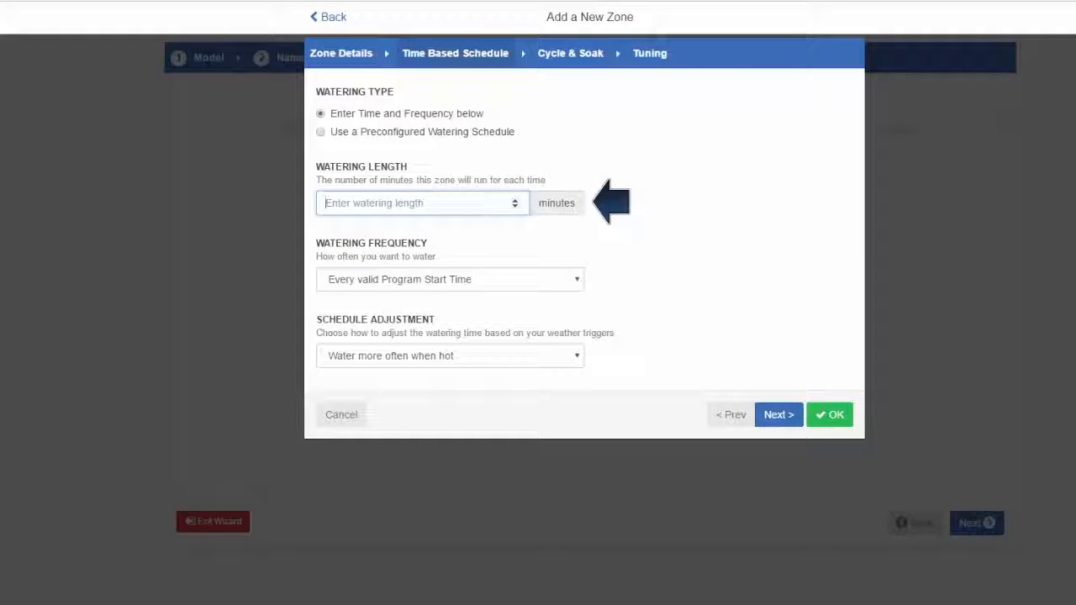
{"action": "type", "text": "35"}
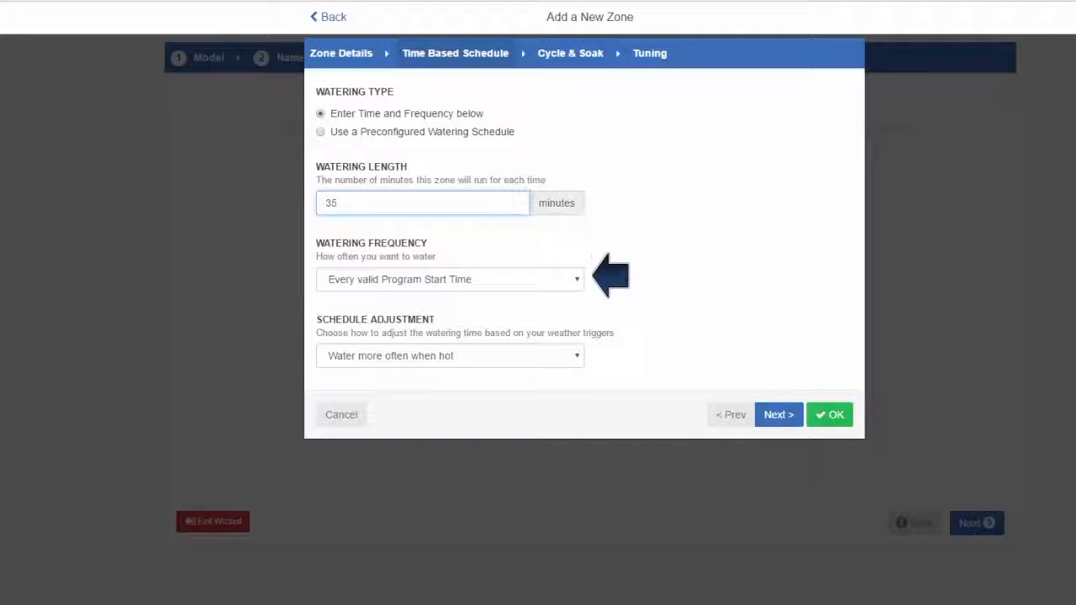
{"action": "left_click", "coordinate": [450, 279]}
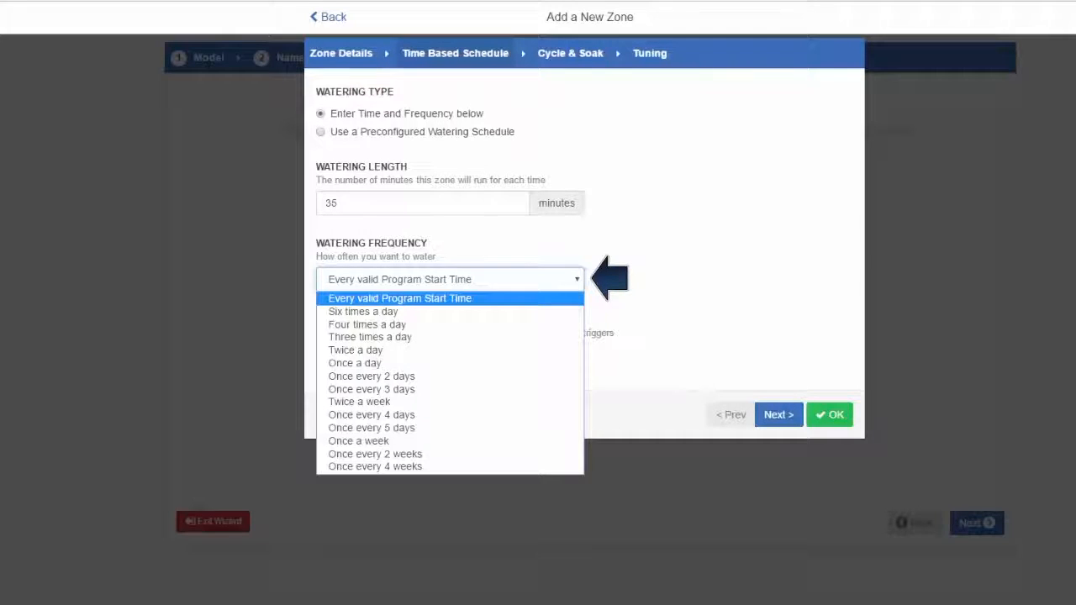
{"action": "key", "text": "Escape"}
{"action": "left_click", "coordinate": [449, 356]}
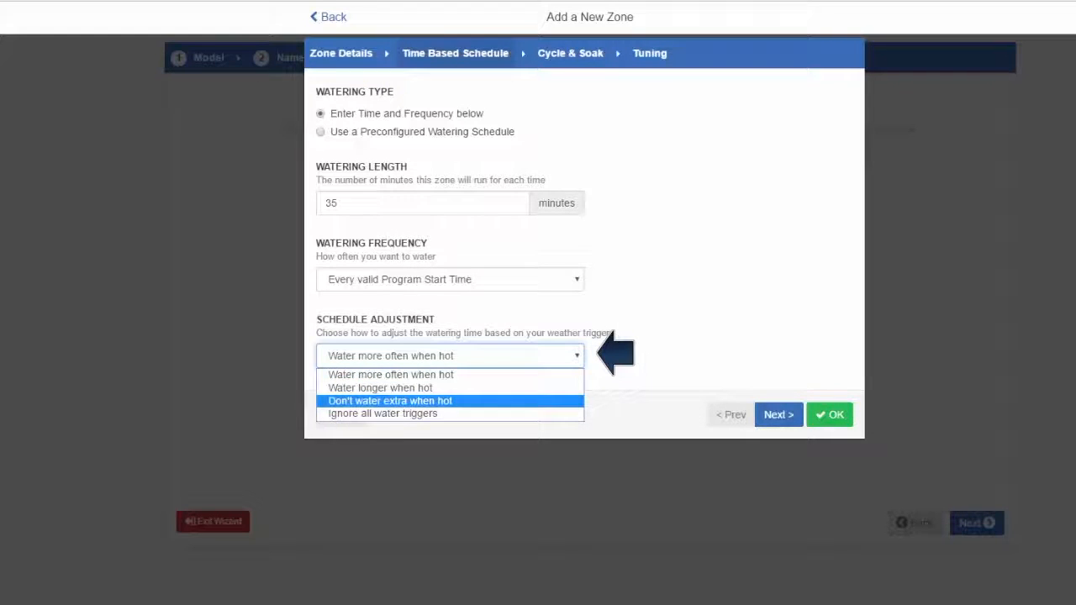
{"action": "key", "text": "Return"}
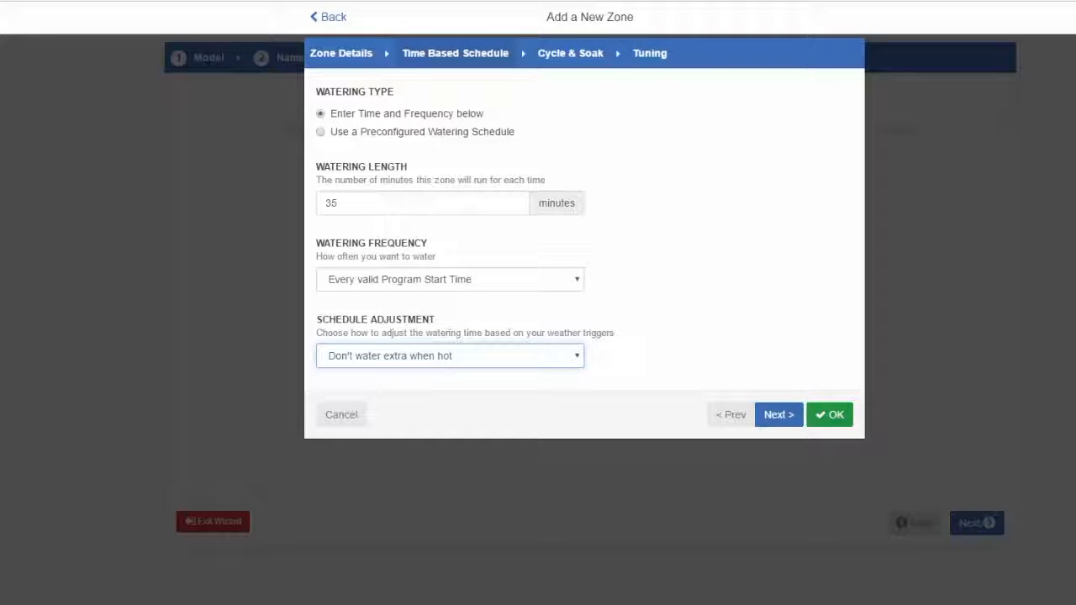
{"action": "left_click", "coordinate": [779, 415]}
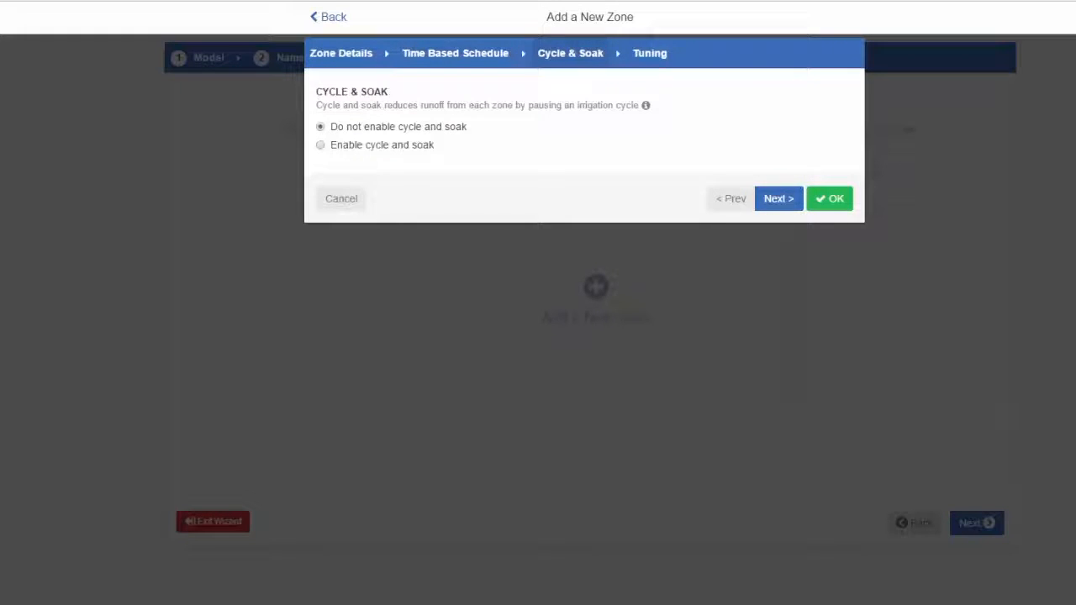
- Enable cycle and soak with an 8-minute cycle and 30-minute soak, and save the zone with normal watering length adjustment
{"action": "left_click", "coordinate": [321, 145]}
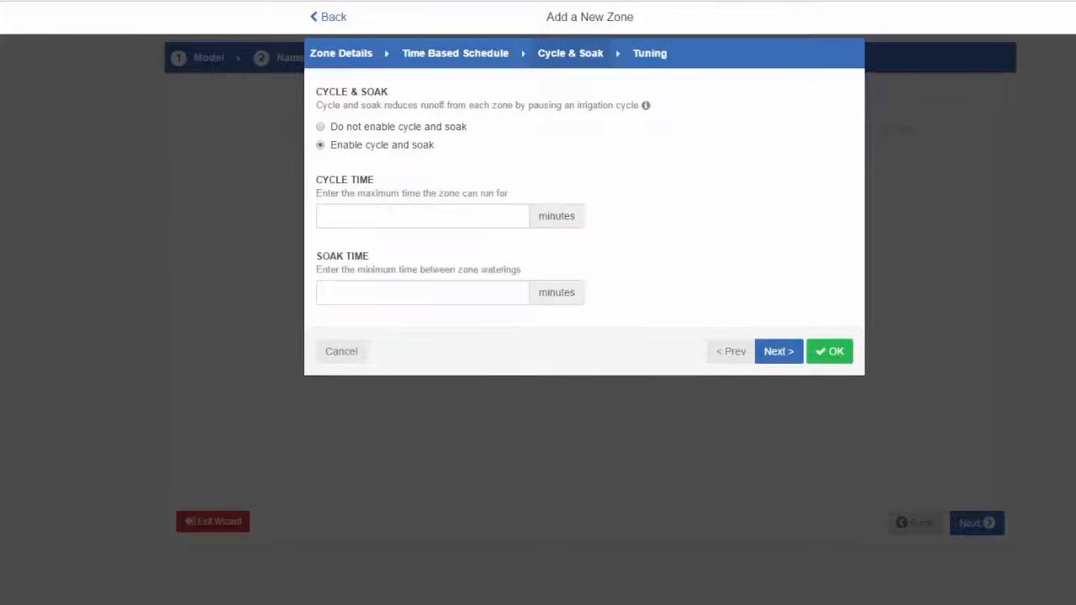
{"action": "left_click", "coordinate": [422, 216]}
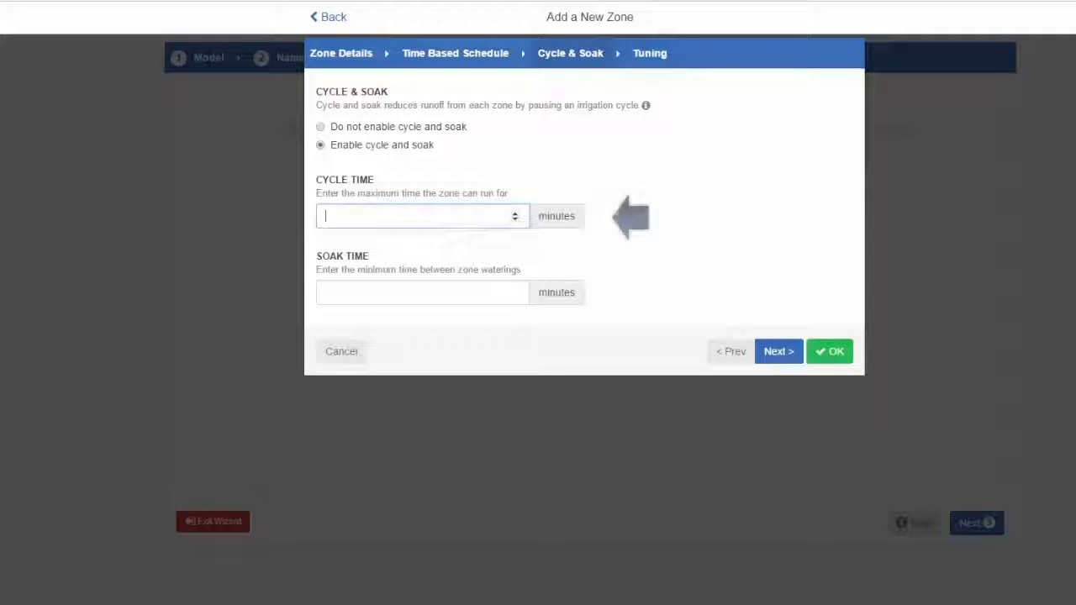
{"action": "type", "text": "8"}
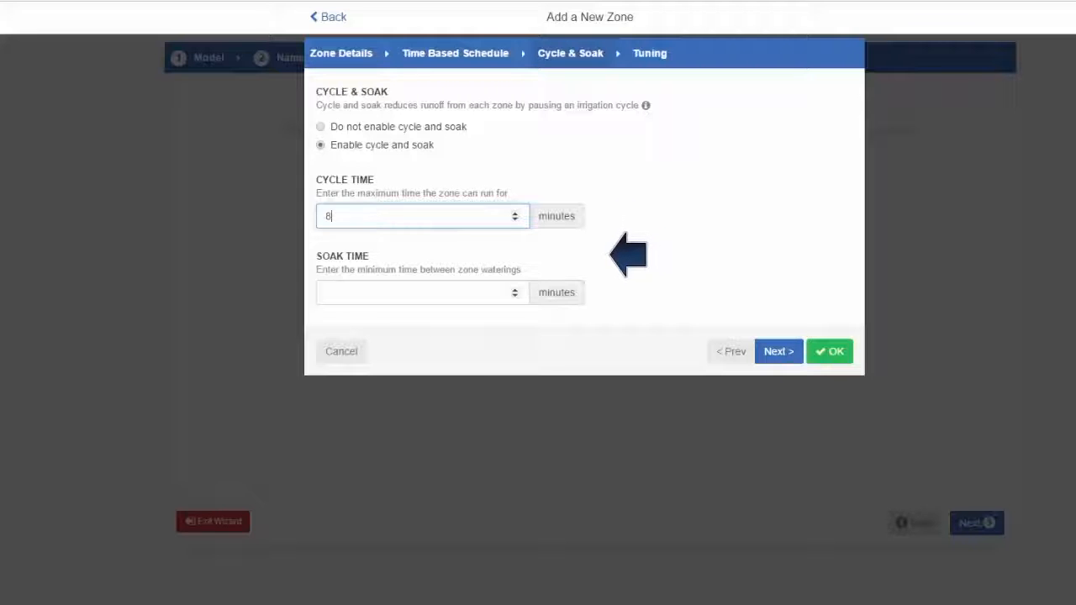
{"action": "left_click", "coordinate": [423, 293]}
{"action": "type", "text": "30"}
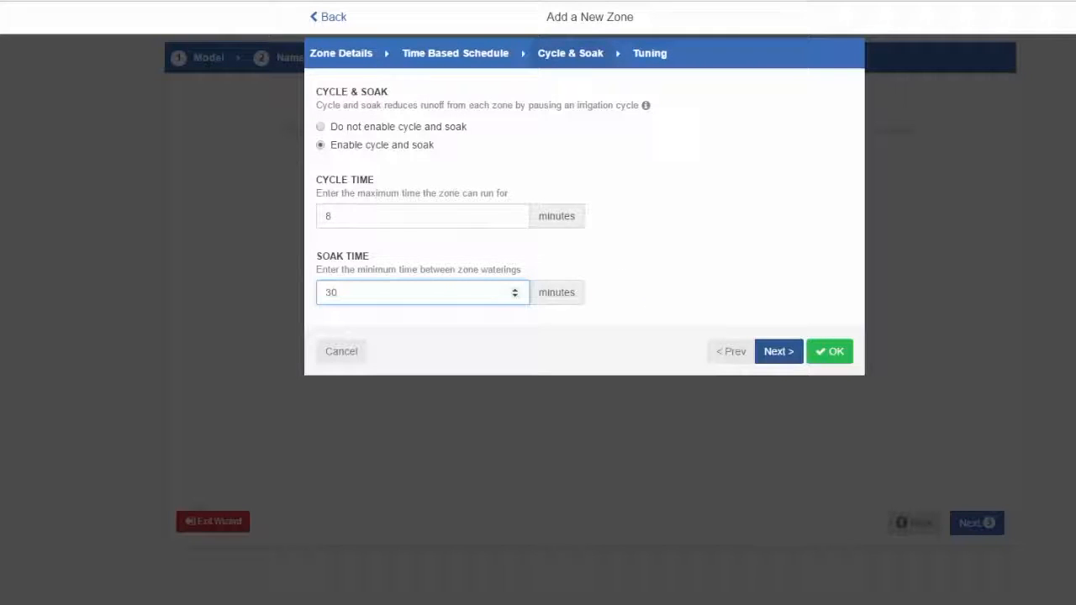
{"action": "left_click", "coordinate": [779, 352]}
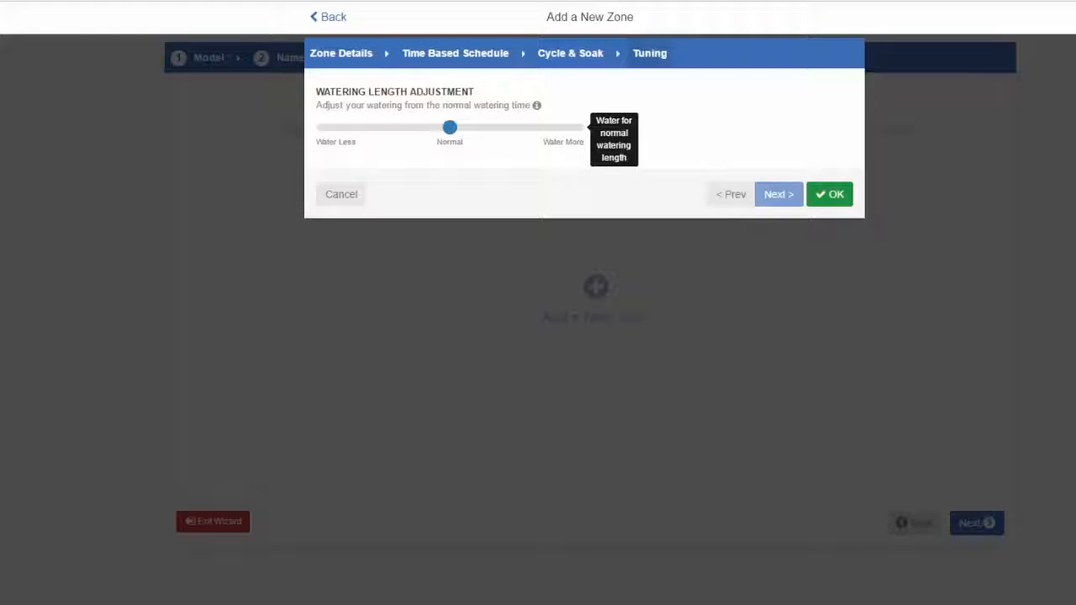
{"action": "left_click", "coordinate": [830, 194]}
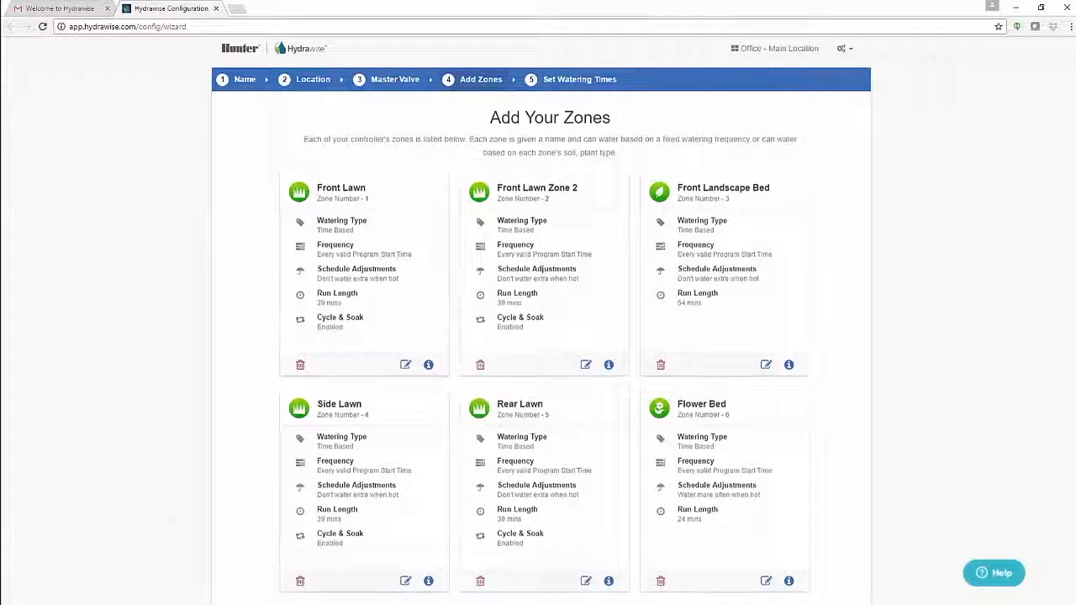
- Continue from the zones to the watering times and add a program start time at 06:00 AM
{"action": "scroll", "coordinate": [542, 337], "scroll_direction": "down", "scroll_amount": 3}
{"action": "scroll", "coordinate": [542, 336], "scroll_direction": "down", "scroll_amount": 1}
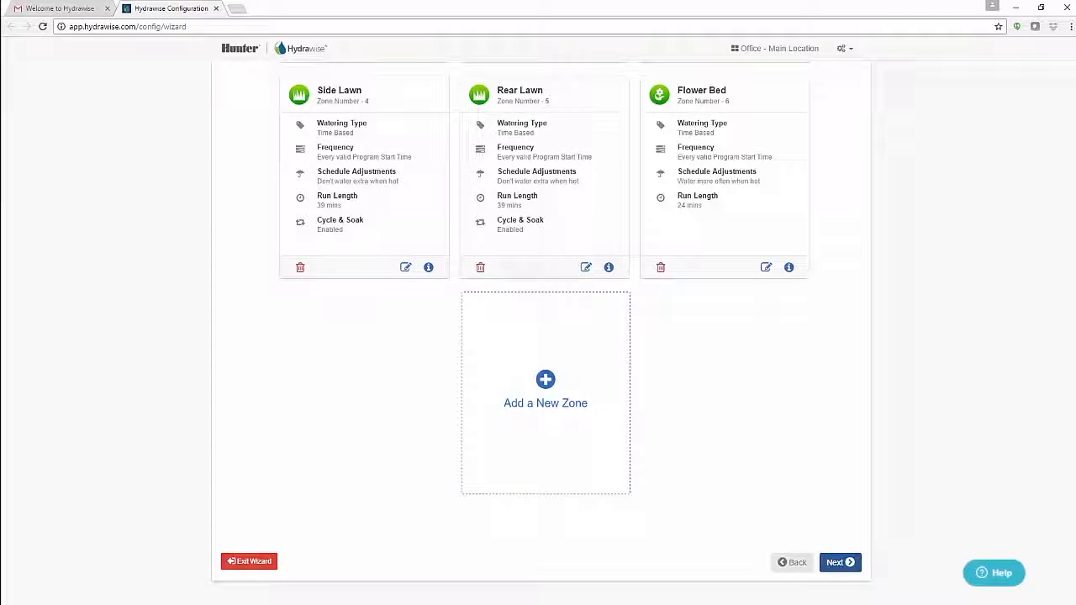
{"action": "left_click", "coordinate": [840, 562]}
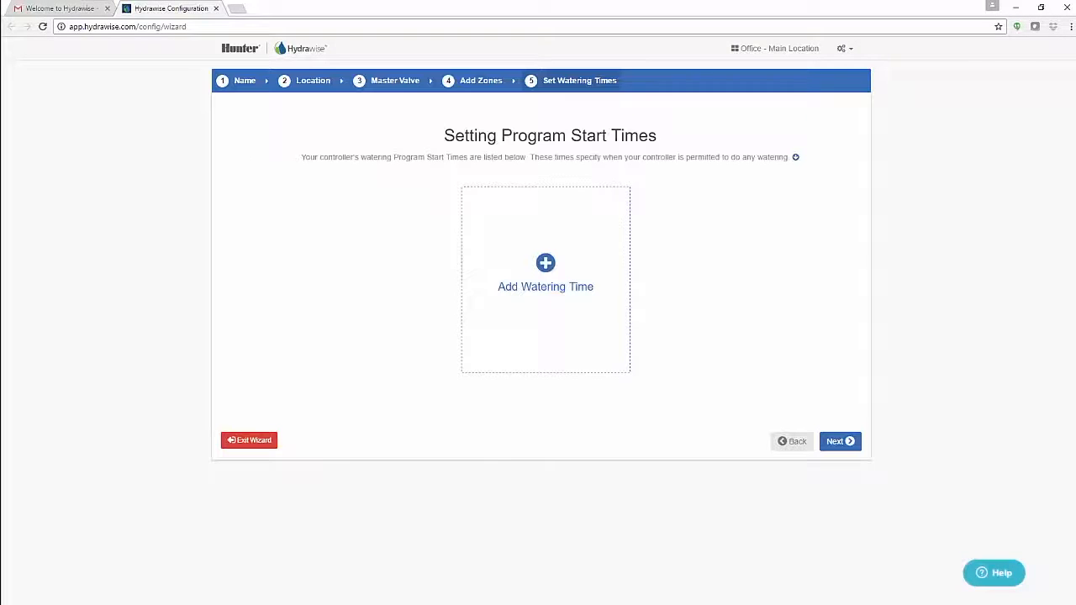
{"action": "left_click", "coordinate": [545, 267]}
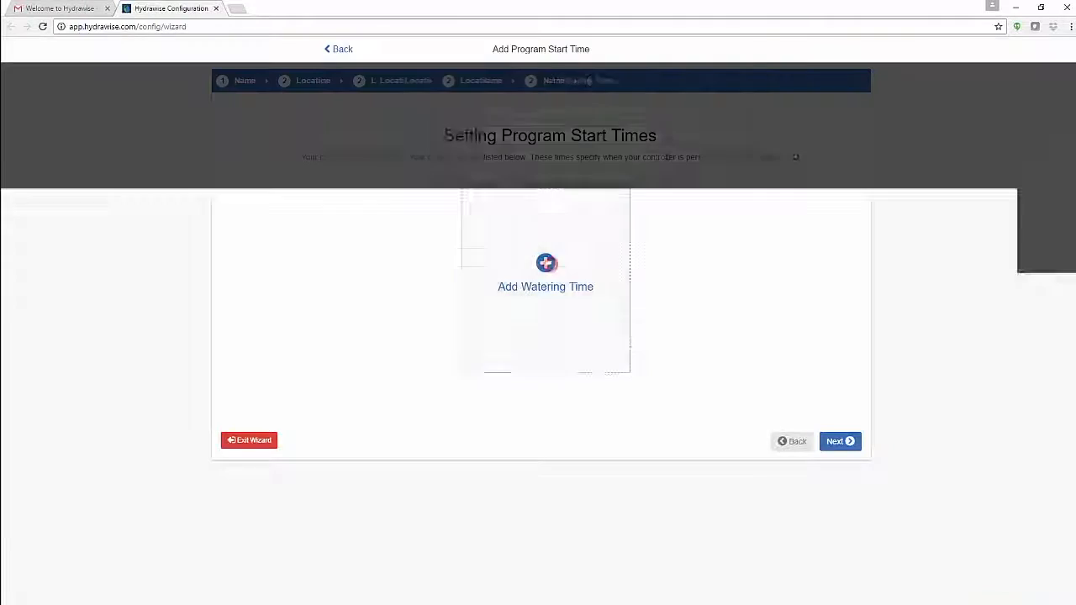
{"action": "left_click", "coordinate": [336, 130]}
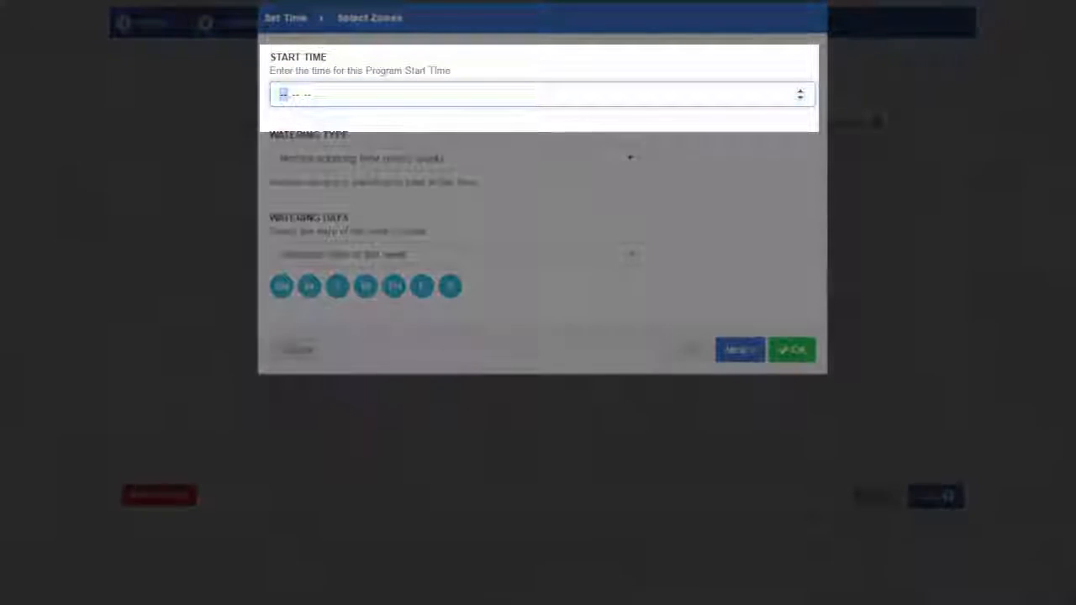
{"action": "type", "text": "060"}
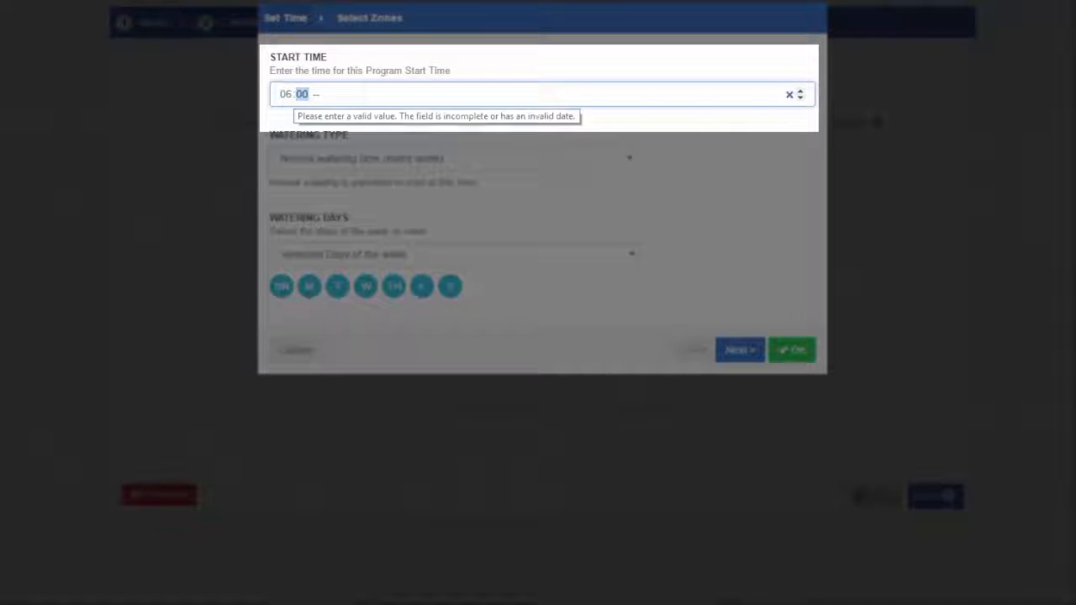
{"action": "left_click", "coordinate": [311, 95]}
{"action": "type", "text": "a"}
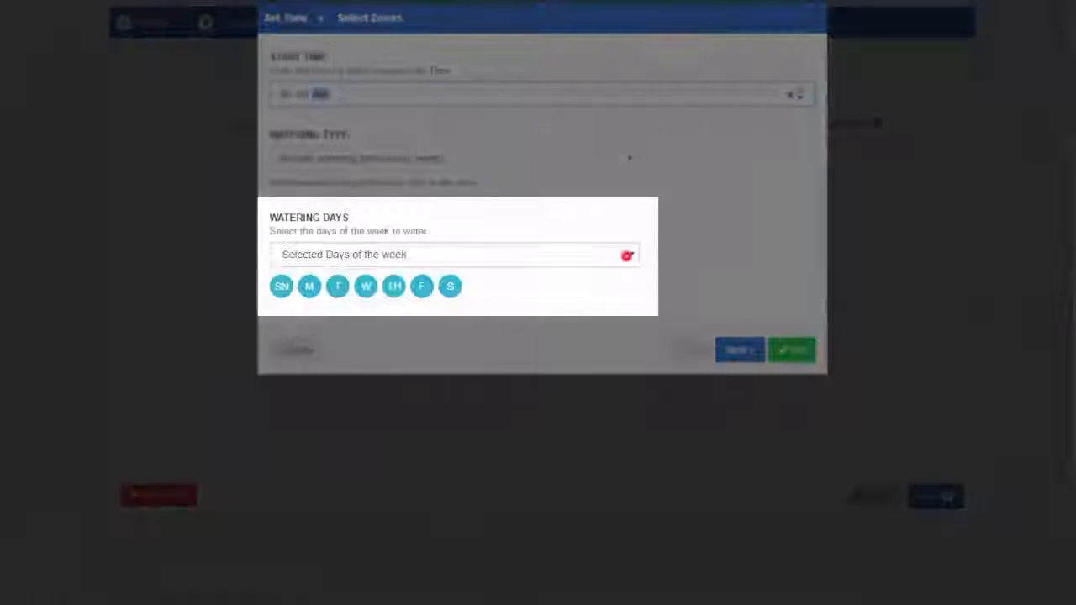
- Set the start time's watering days to Even Days for all zones, then finish the wizard and go to the dashboard
{"action": "left_click", "coordinate": [626, 253]}
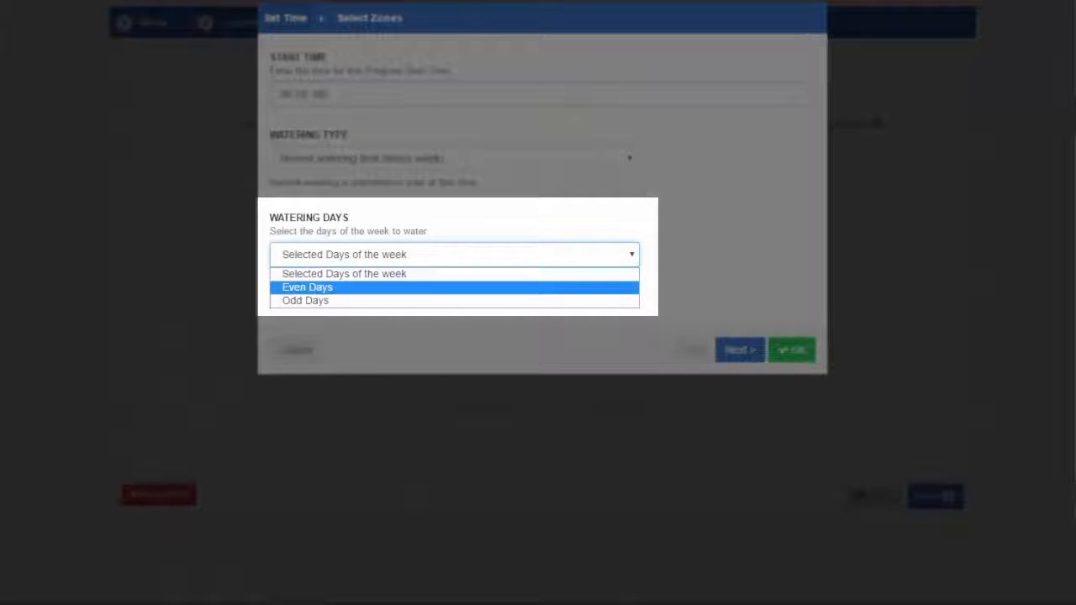
{"action": "left_click", "coordinate": [621, 291]}
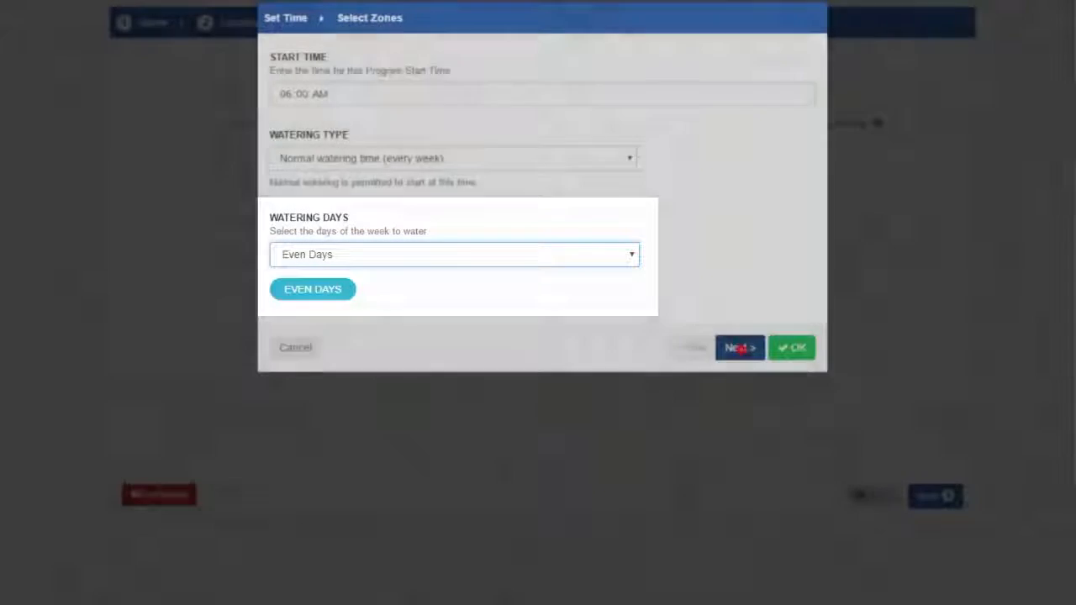
{"action": "left_click", "coordinate": [737, 349]}
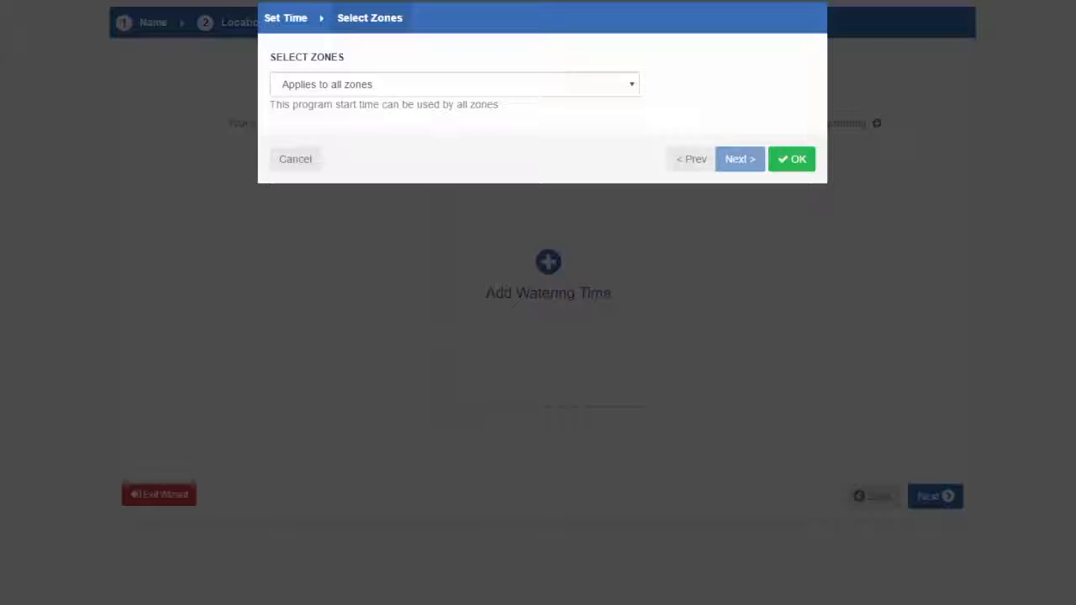
{"action": "left_click", "coordinate": [791, 159]}
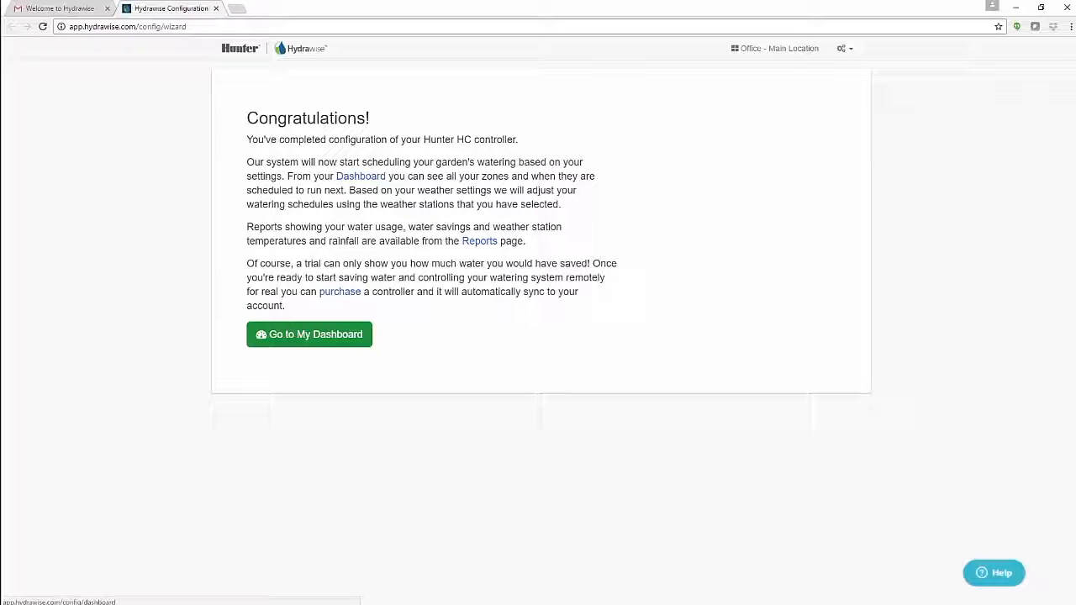
{"action": "left_click", "coordinate": [307, 334]}
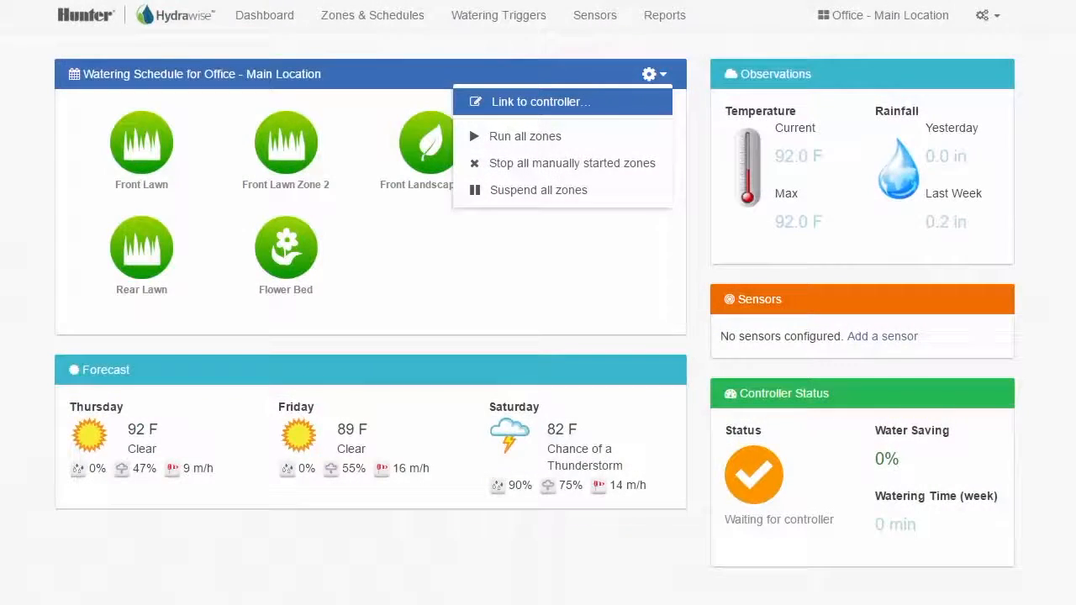
- Link the controller hardware to the account by entering the controller's serial number
{"action": "left_click", "coordinate": [640, 96]}
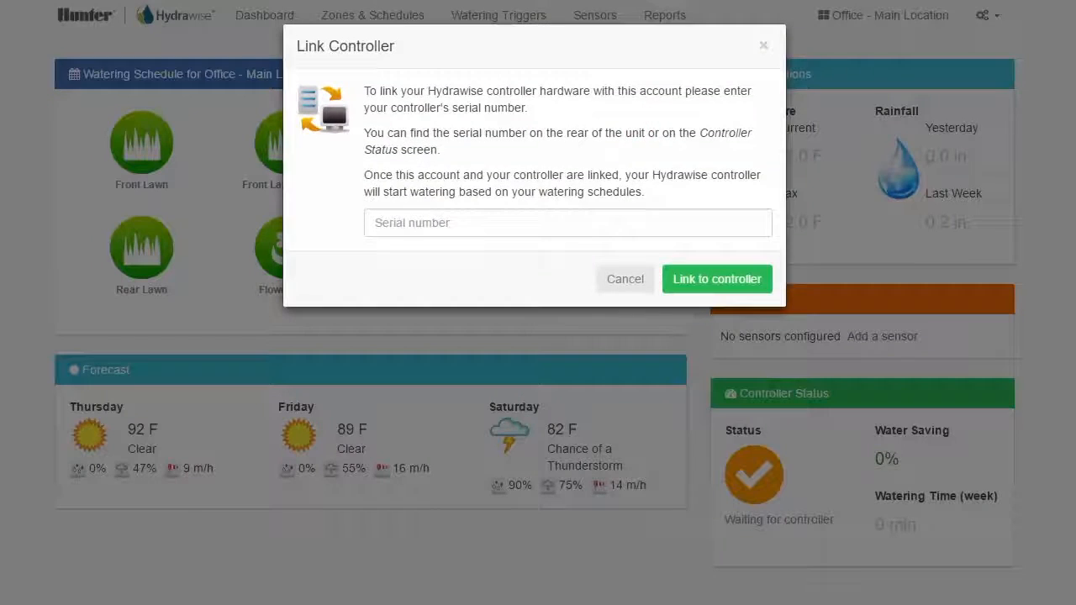
{"action": "left_click", "coordinate": [374, 227]}
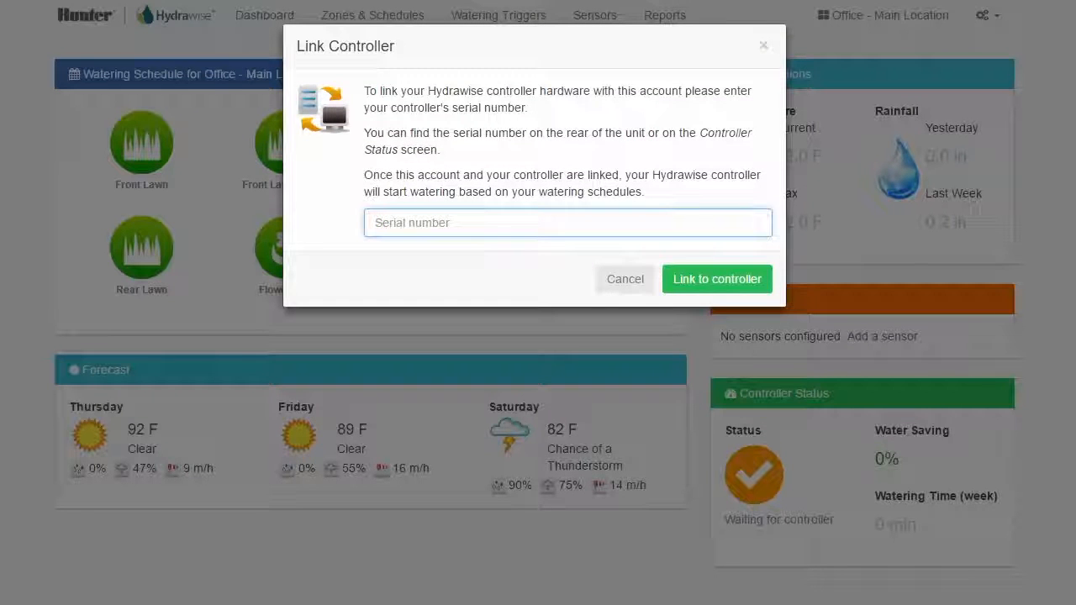
{"action": "type", "text": "v"}
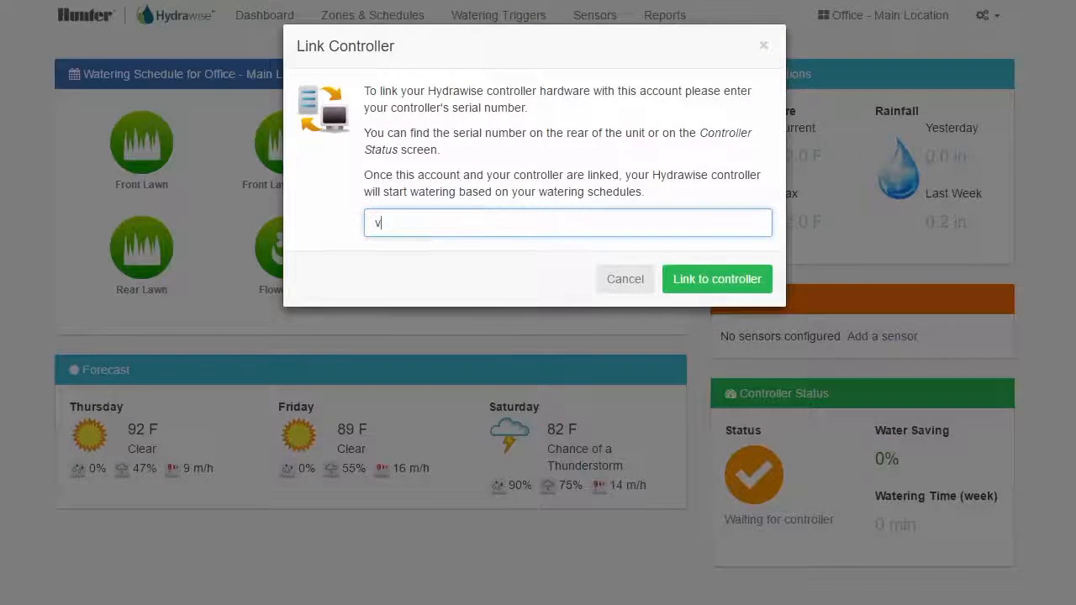
{"action": "type", "text": "irtual"}
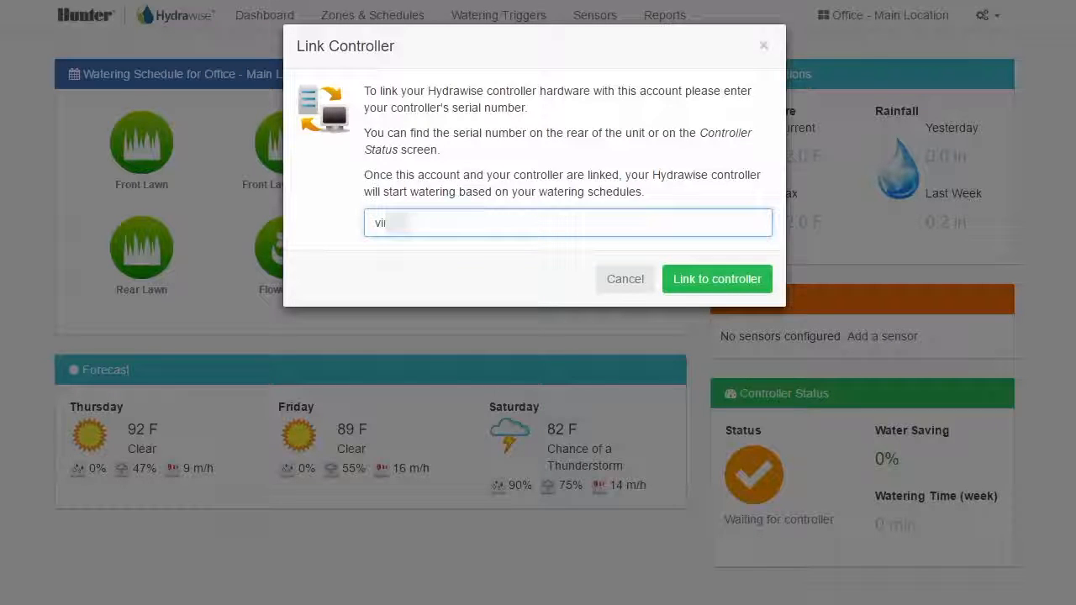
{"action": "type", "text": "5"}
{"action": "left_click", "coordinate": [684, 279]}
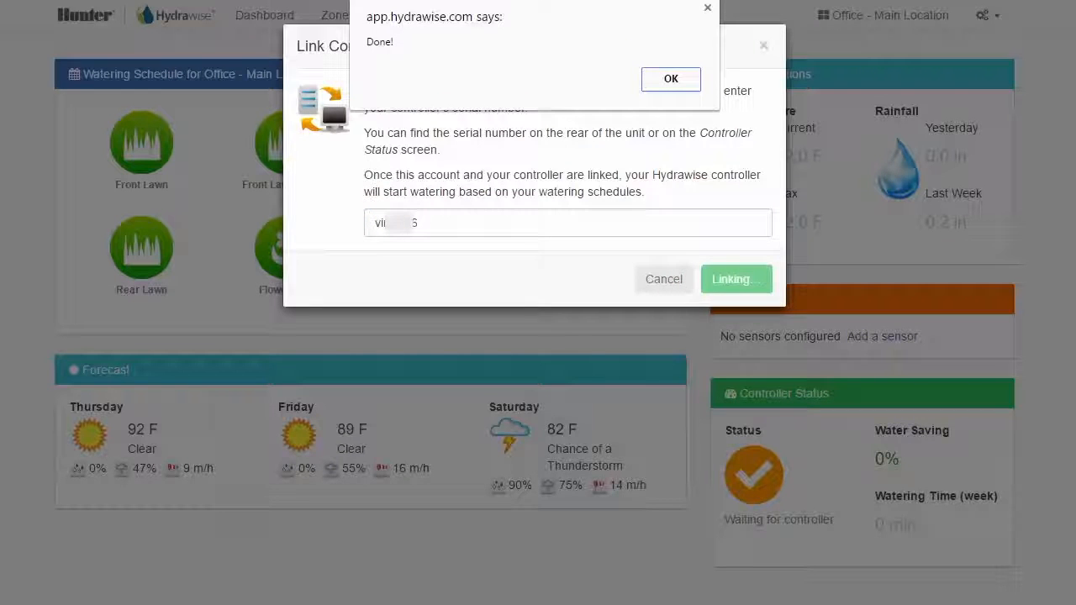
{"action": "left_click", "coordinate": [671, 78]}
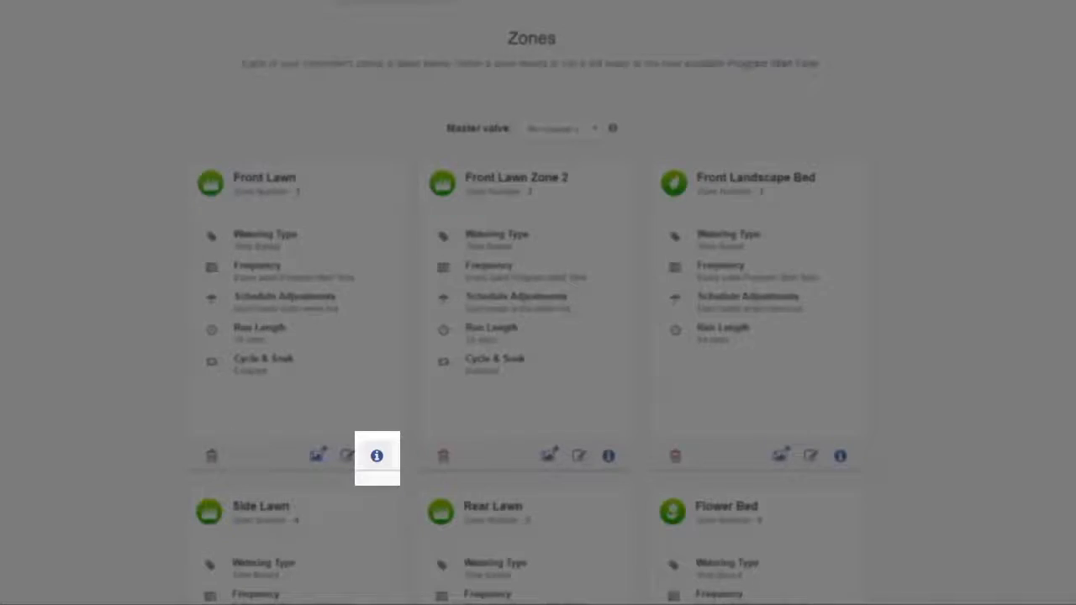
- Add the image Front Lawn.jpg to the Front Lawn zone from its zone details
{"action": "left_click", "coordinate": [376, 455]}
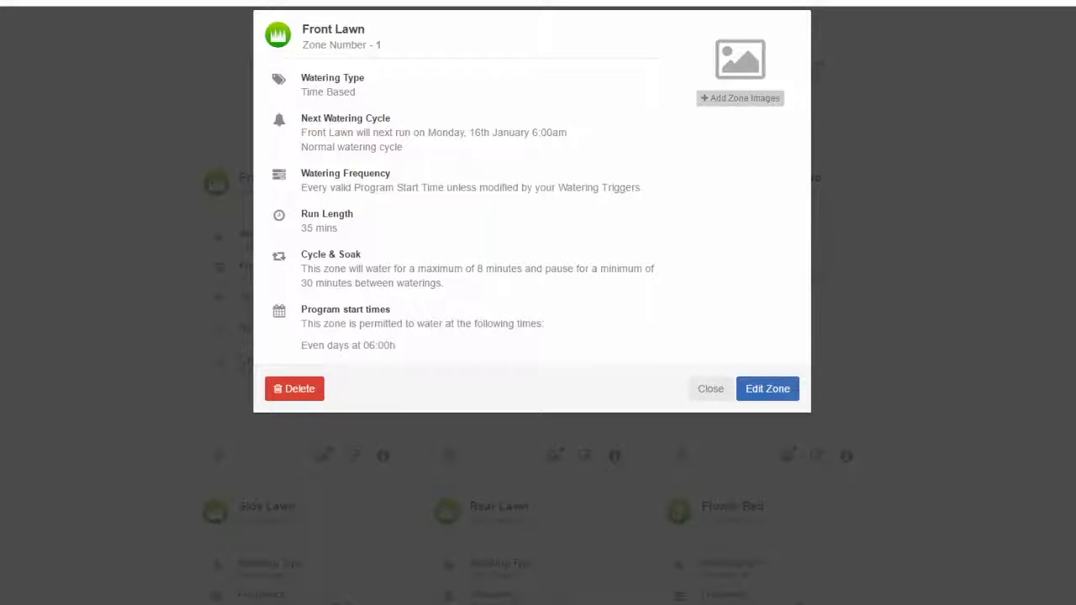
{"action": "left_click", "coordinate": [743, 99]}
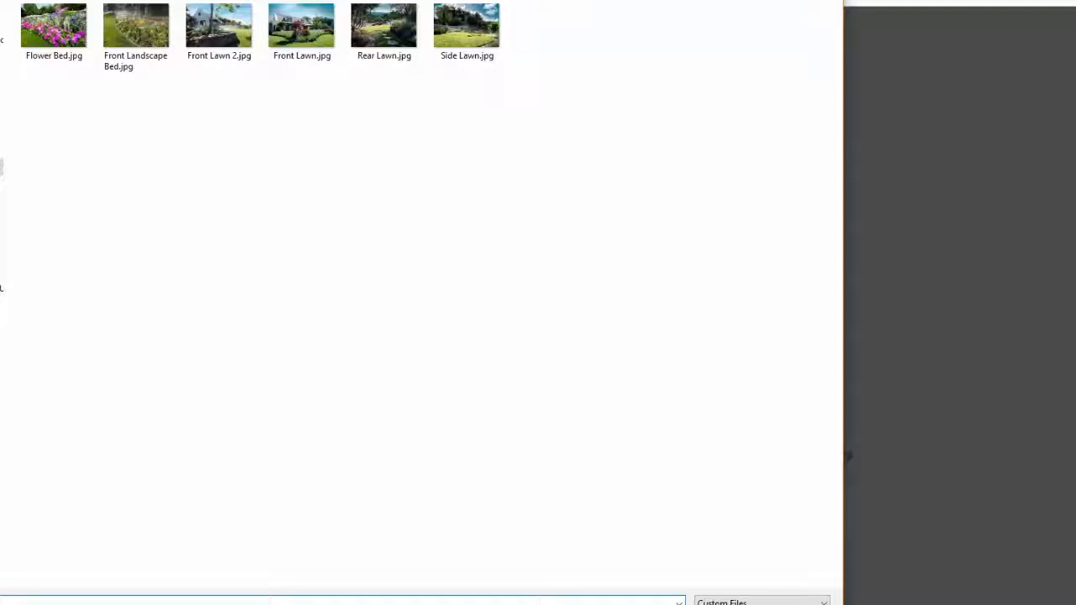
{"action": "left_click", "coordinate": [304, 39]}
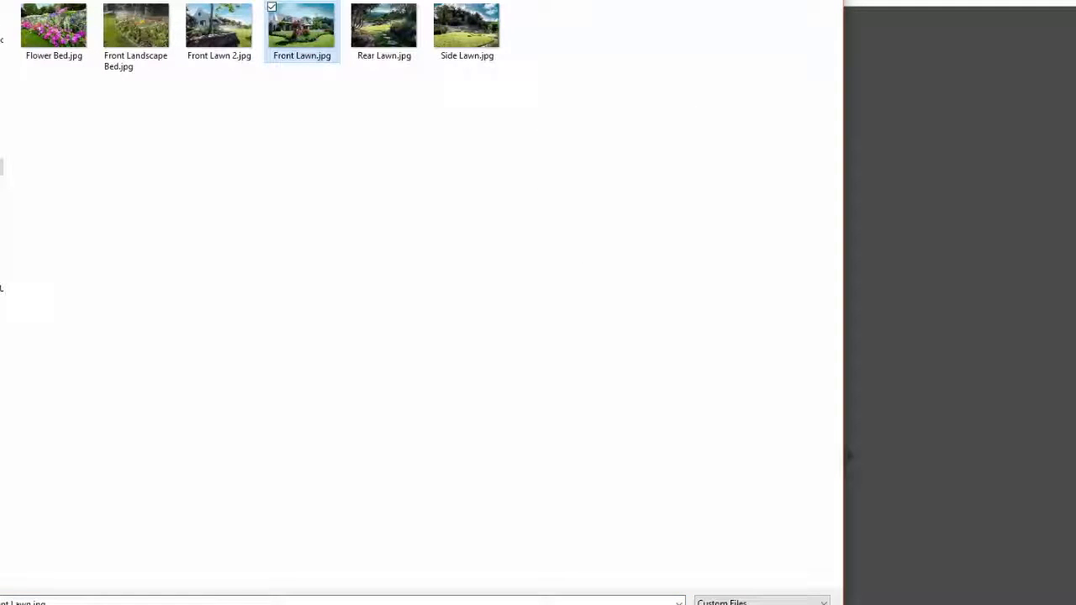
{"action": "key", "text": "Return"}
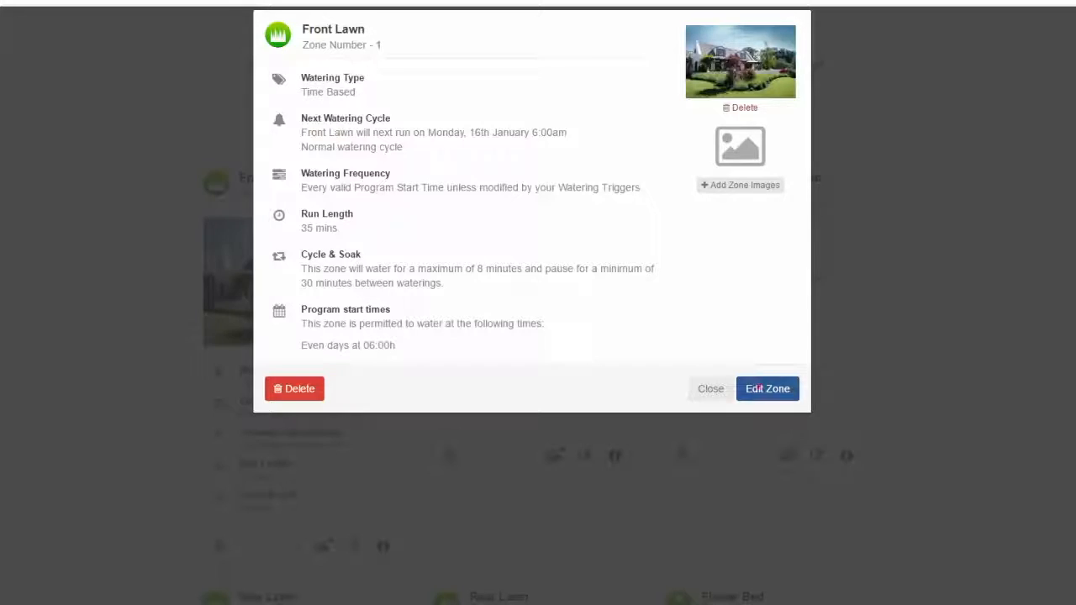
- Use the uploaded photo as the Front Lawn zone's icon, save the zone and close its details
{"action": "left_click", "coordinate": [767, 388]}
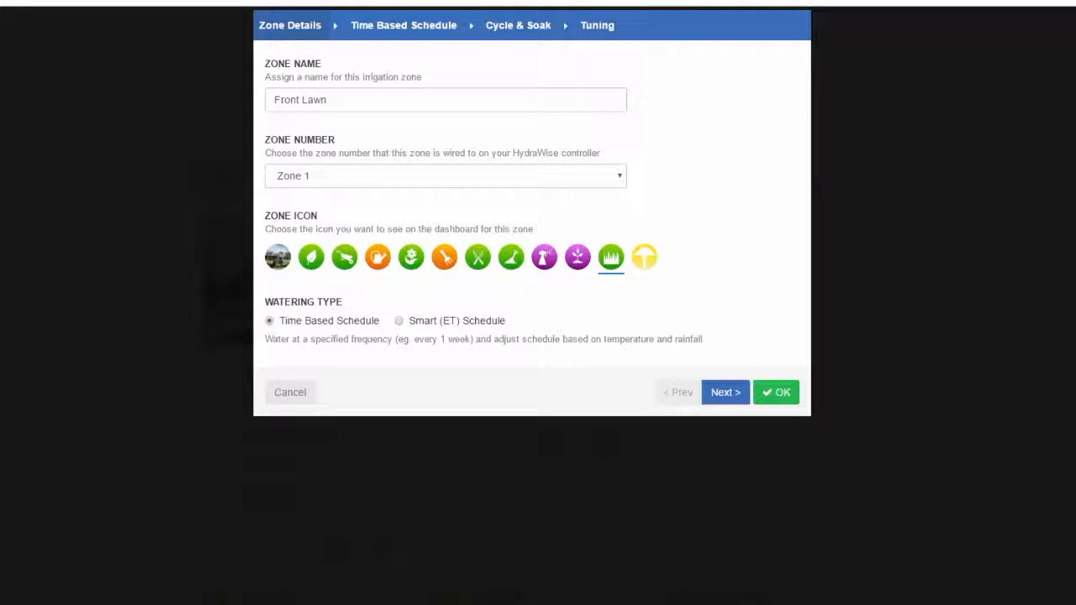
{"action": "left_click", "coordinate": [275, 260]}
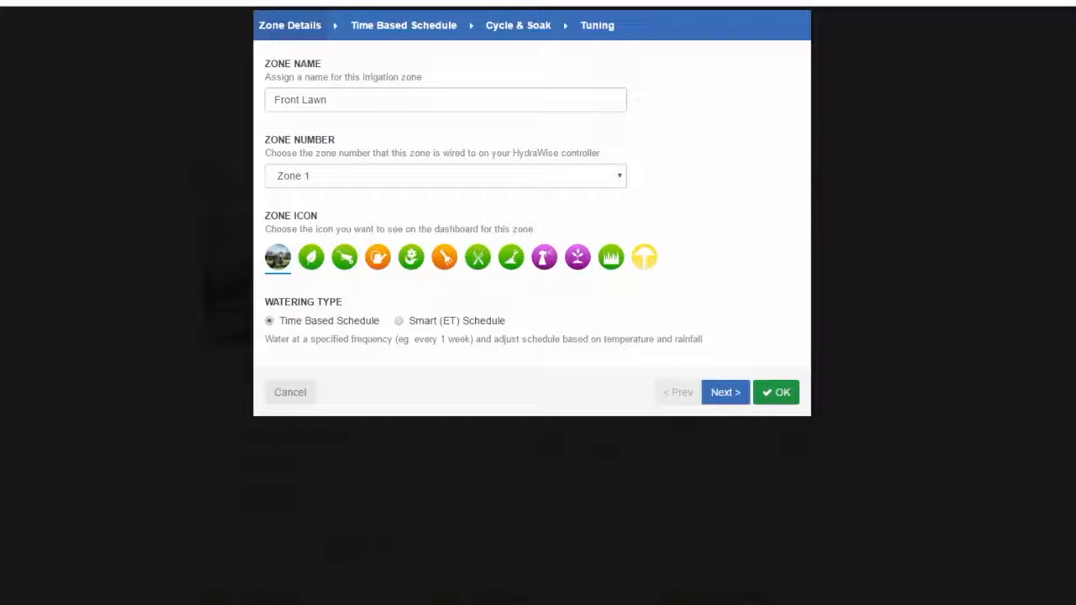
{"action": "left_click", "coordinate": [776, 392]}
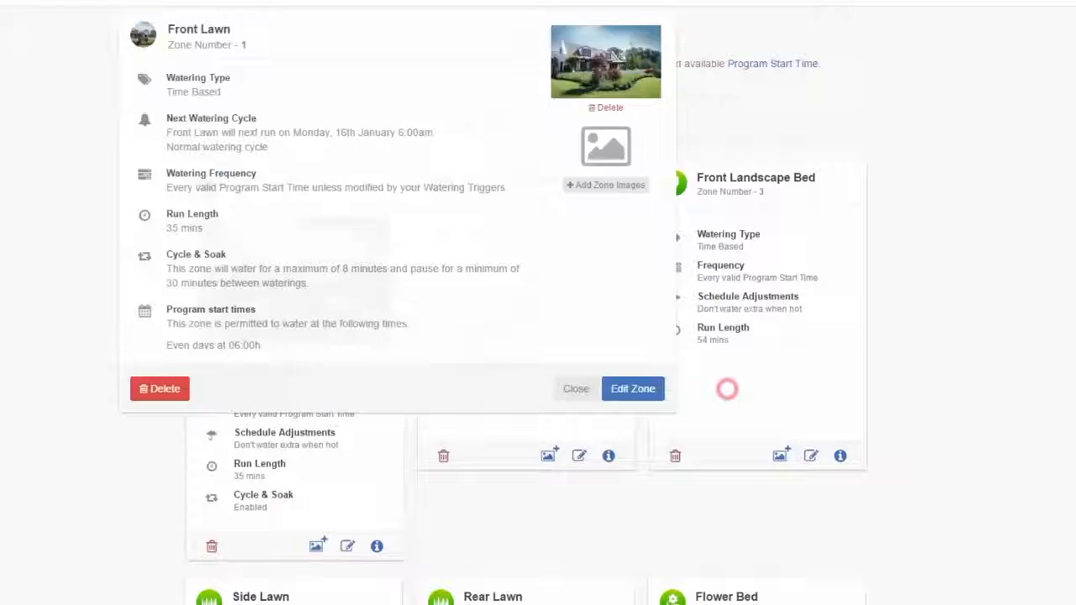
{"action": "left_click", "coordinate": [710, 388]}
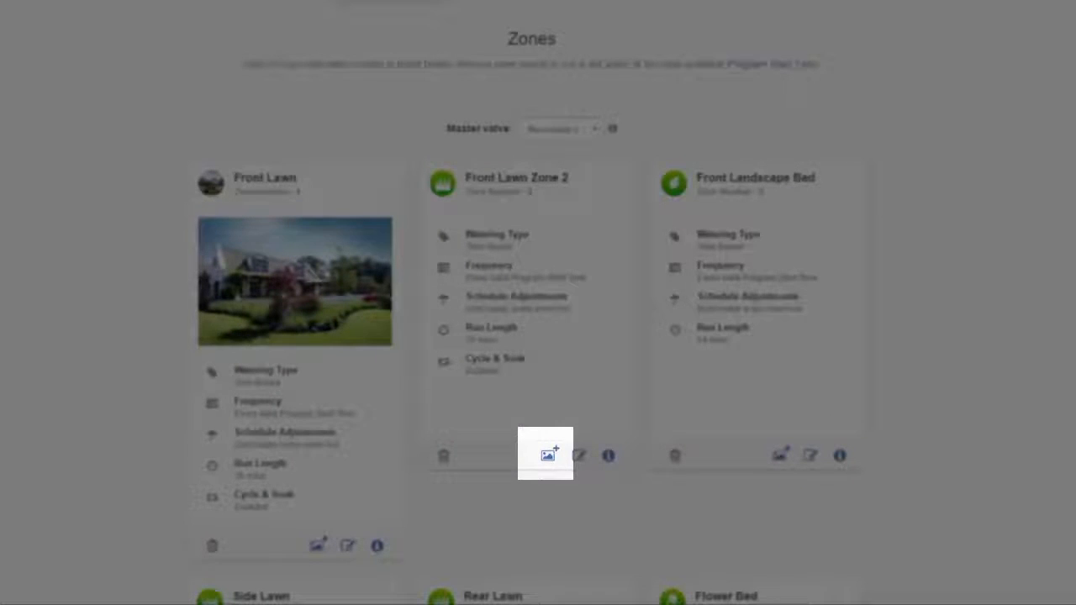
- Add the image Front Lawn 2.jpg to Front Lawn Zone 2 and save the photo as that zone's icon
{"action": "left_click", "coordinate": [548, 454]}
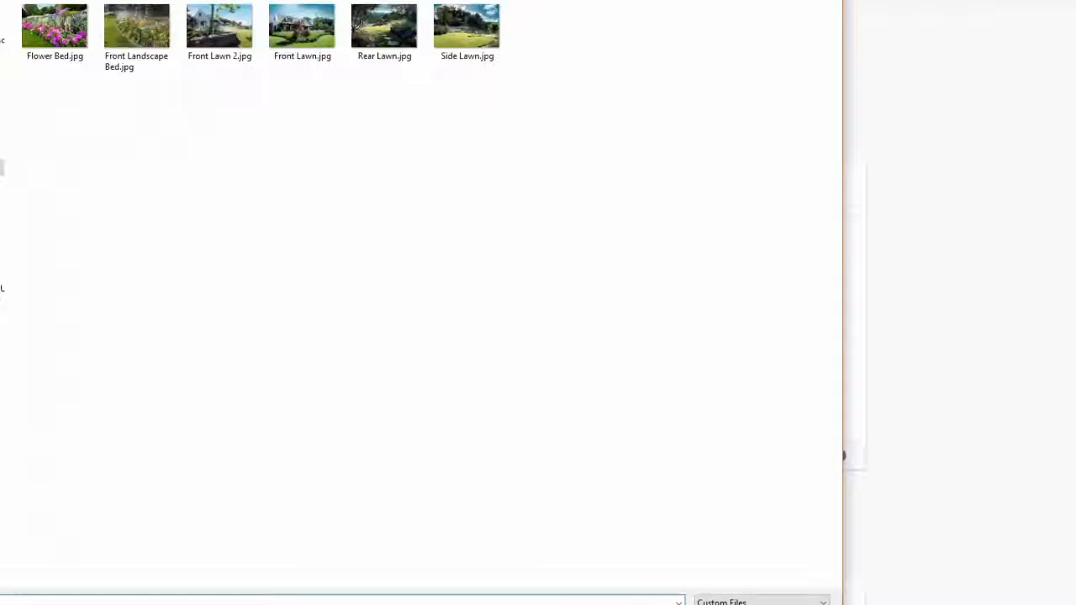
{"action": "left_click", "coordinate": [242, 32]}
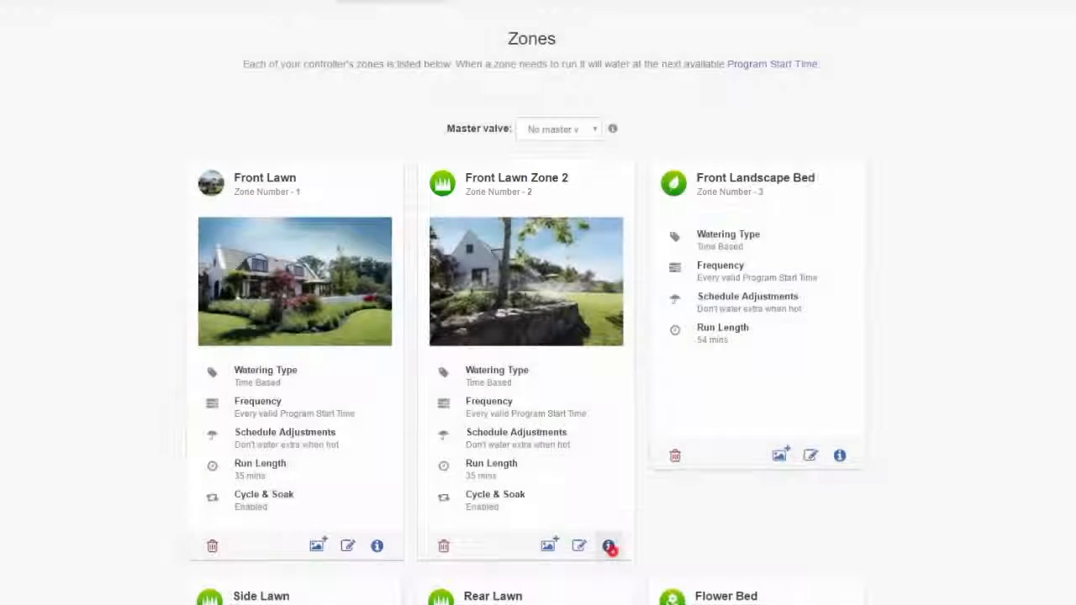
{"action": "left_click", "coordinate": [608, 545]}
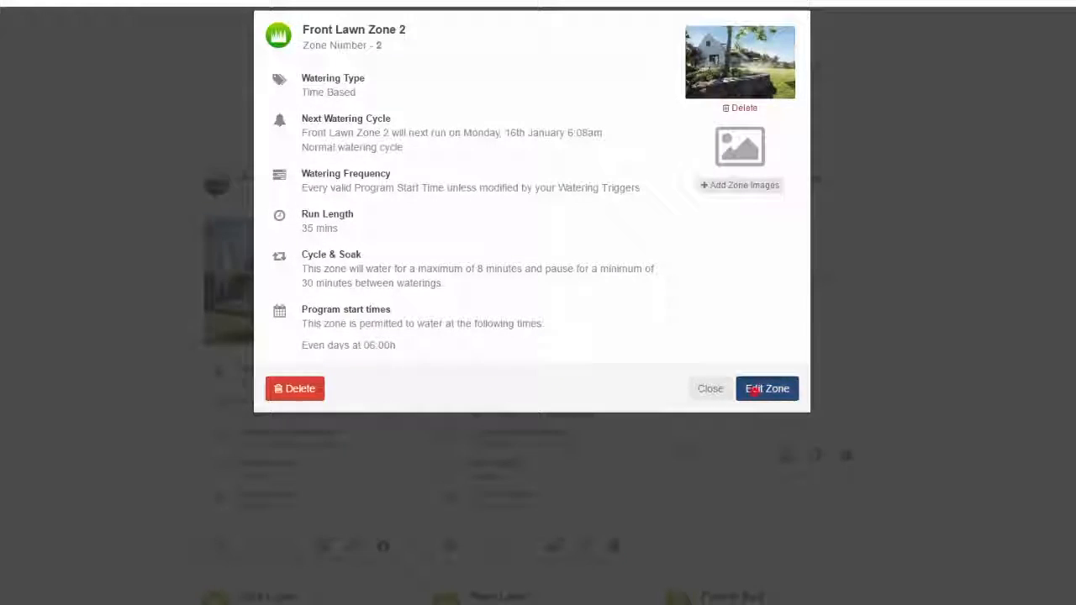
{"action": "left_click", "coordinate": [766, 389]}
{"action": "left_click", "coordinate": [278, 257]}
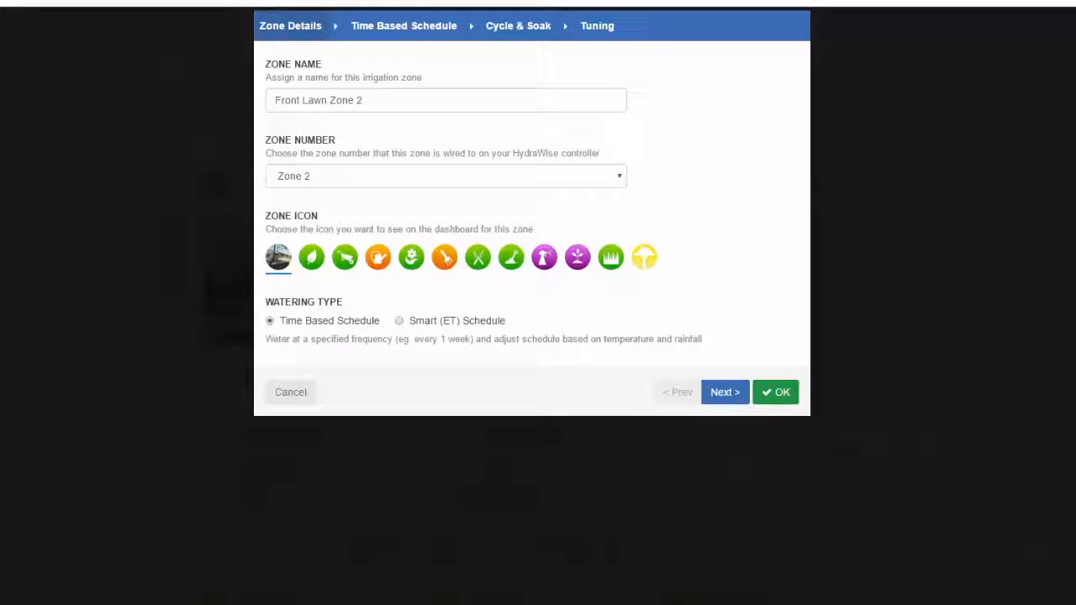
{"action": "left_click", "coordinate": [775, 392]}
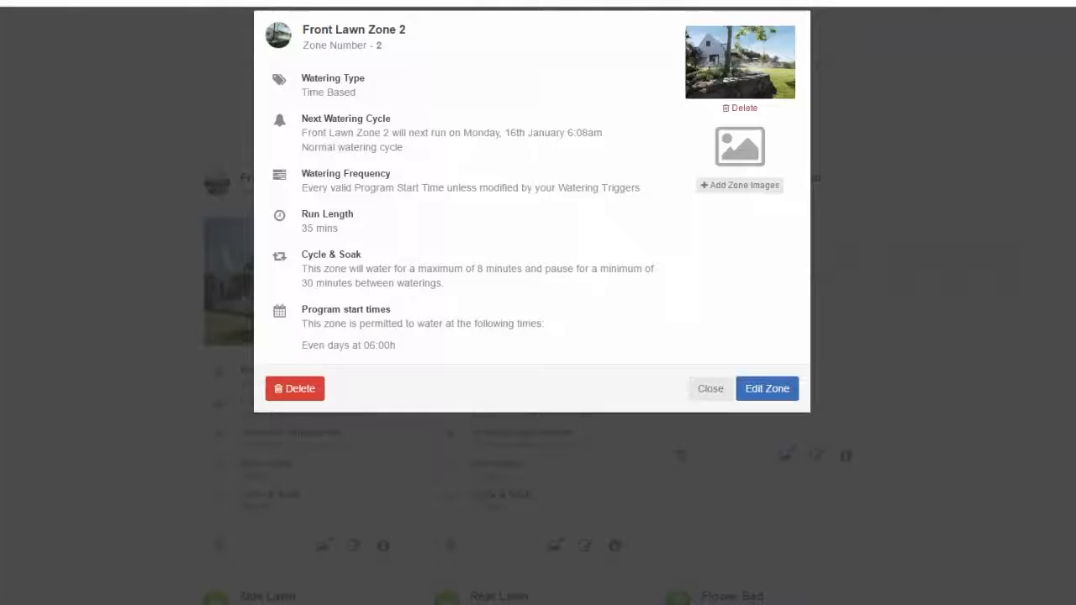
{"action": "left_click", "coordinate": [710, 389]}
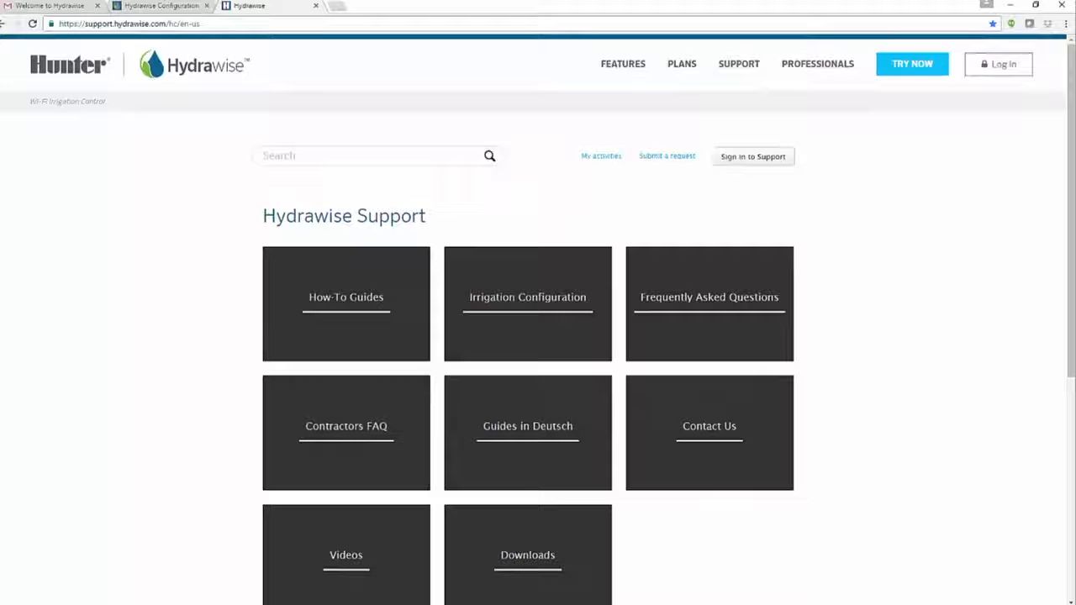
- Open the How-To Guides on the Hydrawise Support site
{"action": "left_click", "coordinate": [347, 300]}
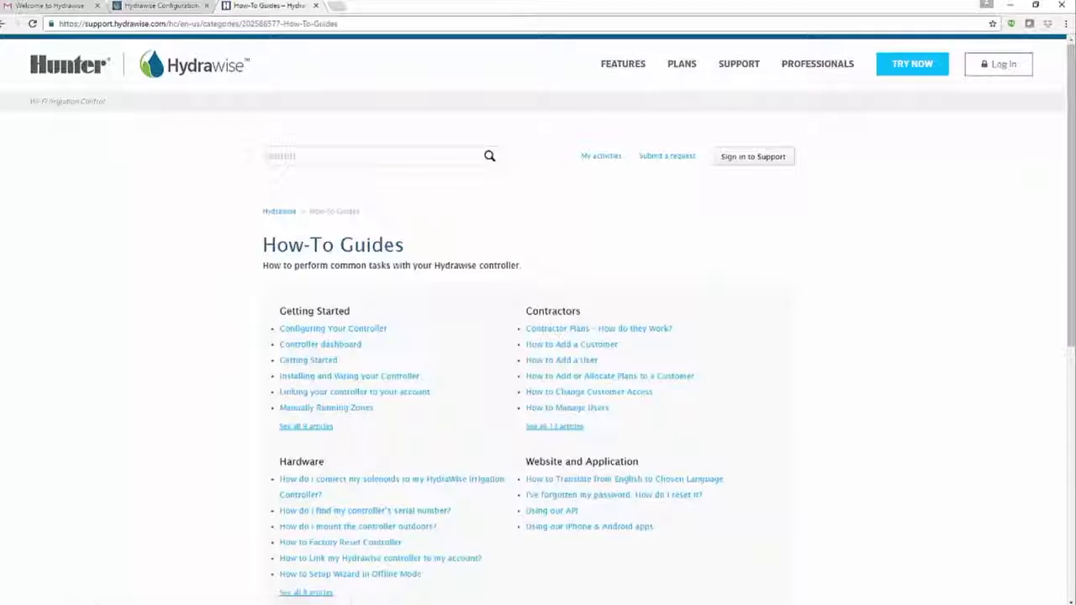